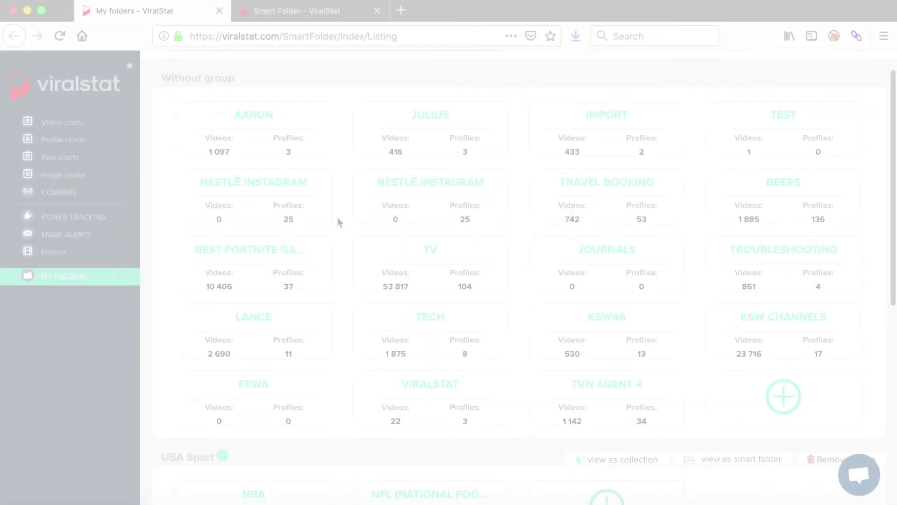
Scroll the AIRLINES folder and read the help for the auto import, remaining videos and power tracking toggles.
scroll(338, 222, down, 5)
scroll(337, 221, up, 2)
scroll(338, 222, up, 1)
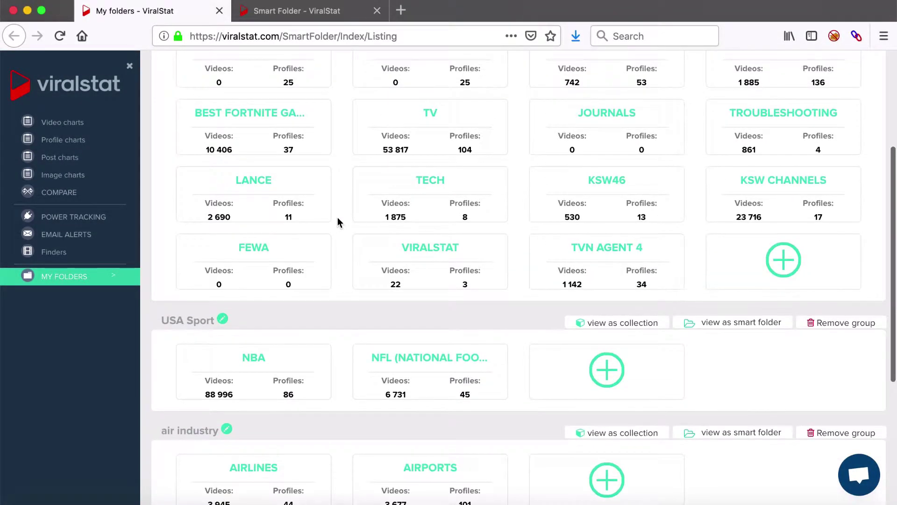
scroll(337, 217, up, 4)
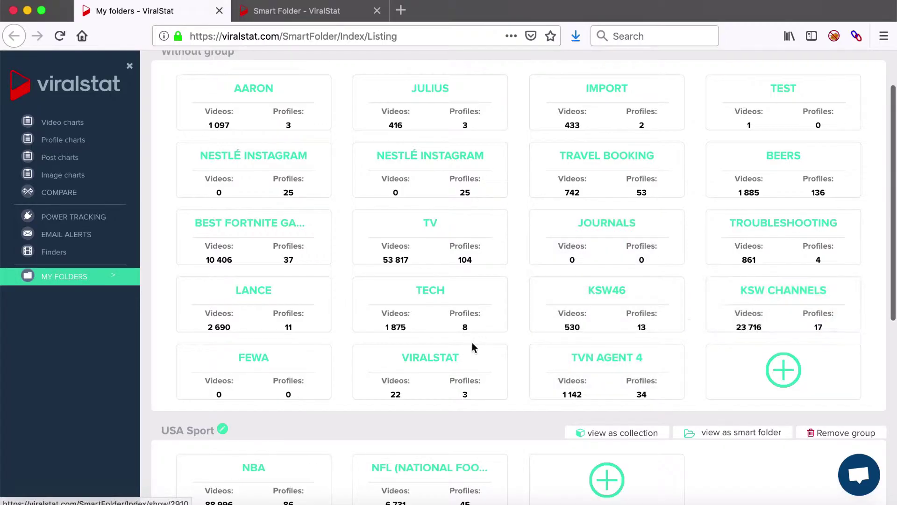
scroll(389, 350, down, 3)
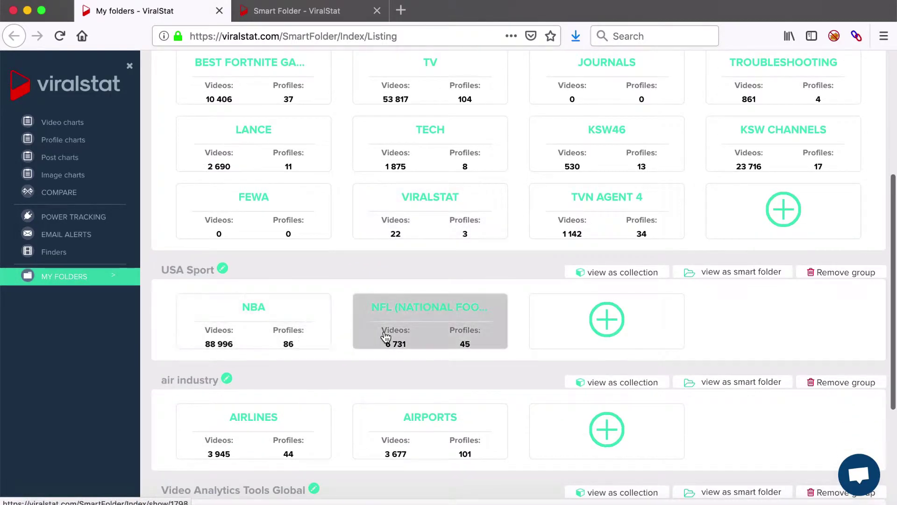
scroll(386, 337, down, 3)
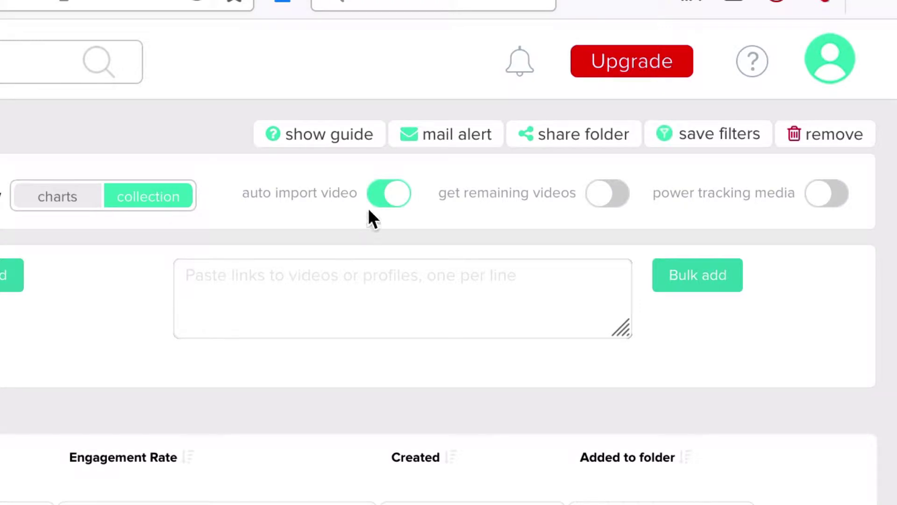
mouse_move(369, 208)
mouse_move(571, 209)
mouse_move(695, 212)
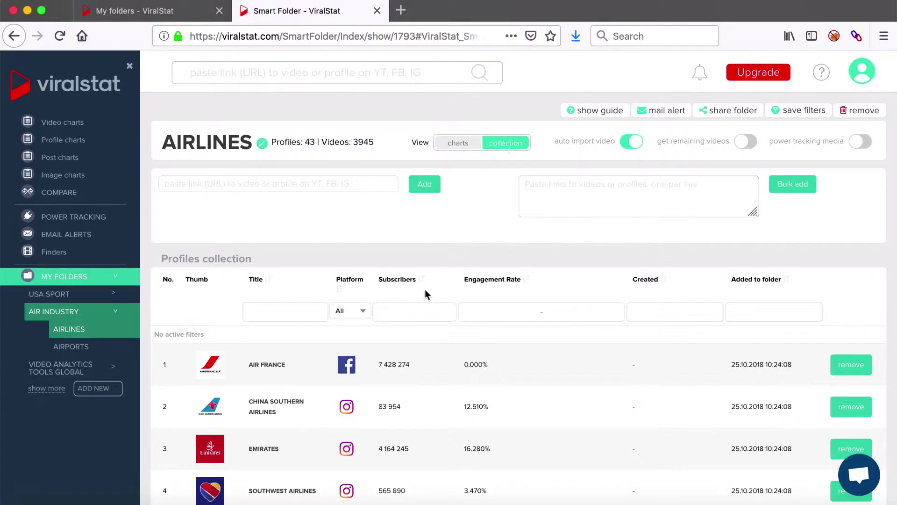
scroll(424, 290, down, 5)
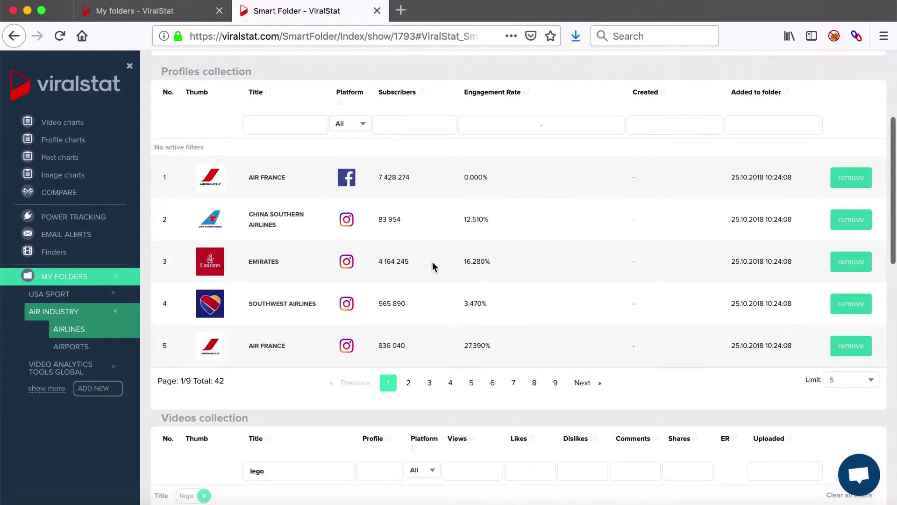
scroll(433, 262, down, 15)
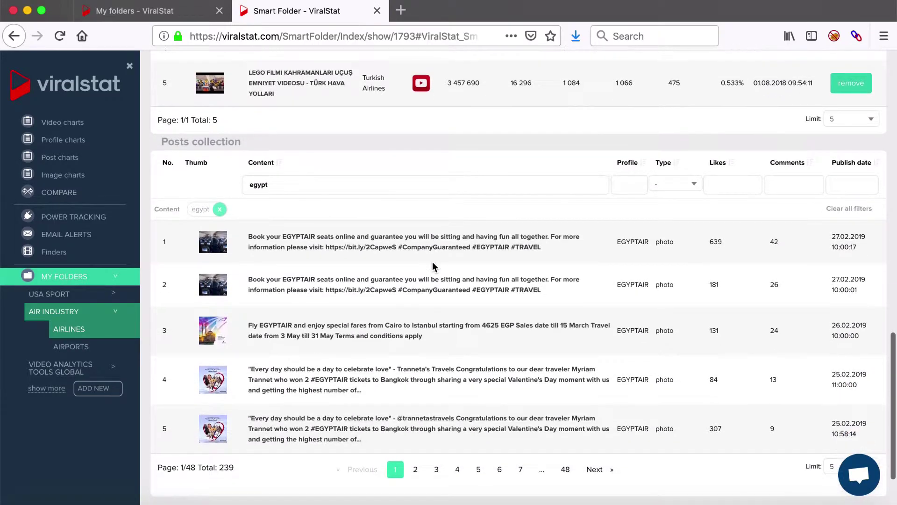
scroll(433, 265, up, 20)
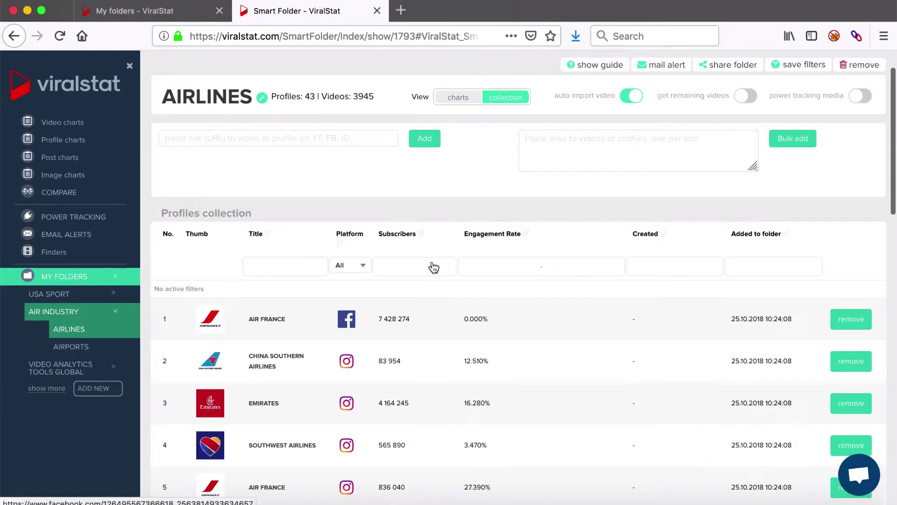
scroll(299, 220, down, 2)
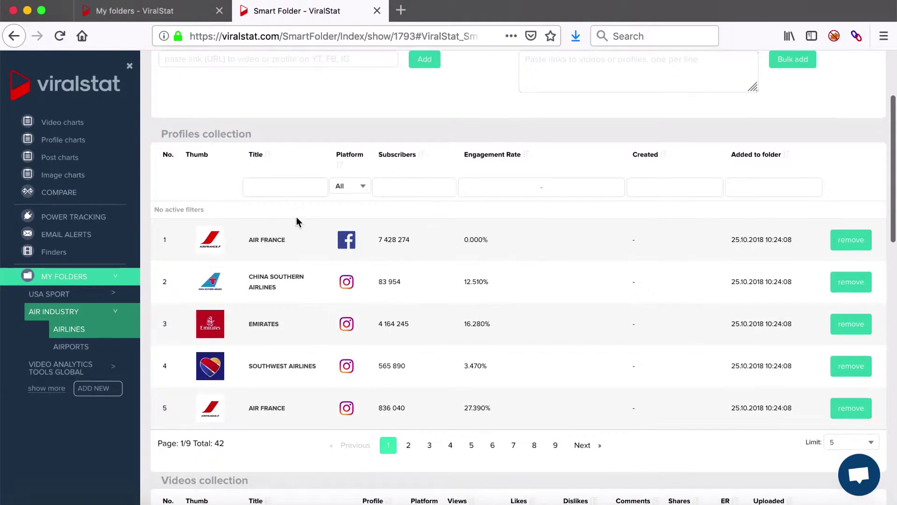
Sort the profiles by title and check the Platform filter, keeping all platforms.
click(268, 154)
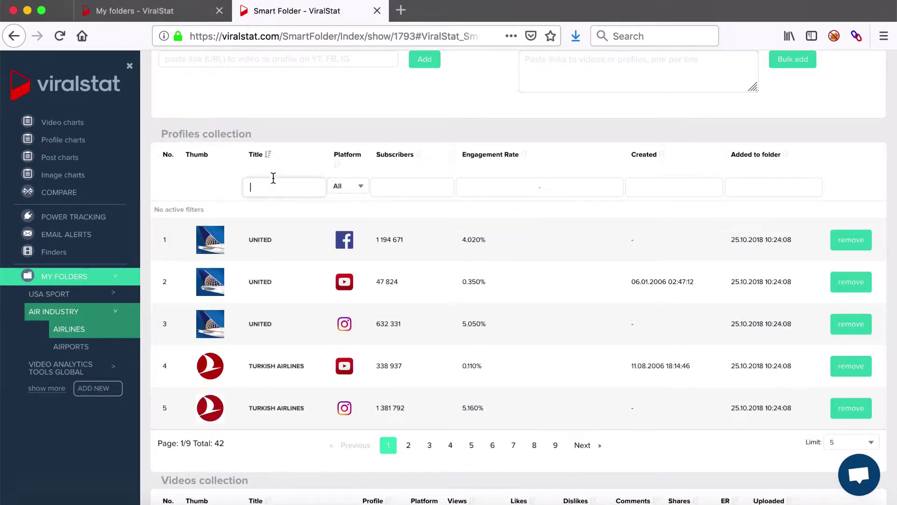
click(342, 193)
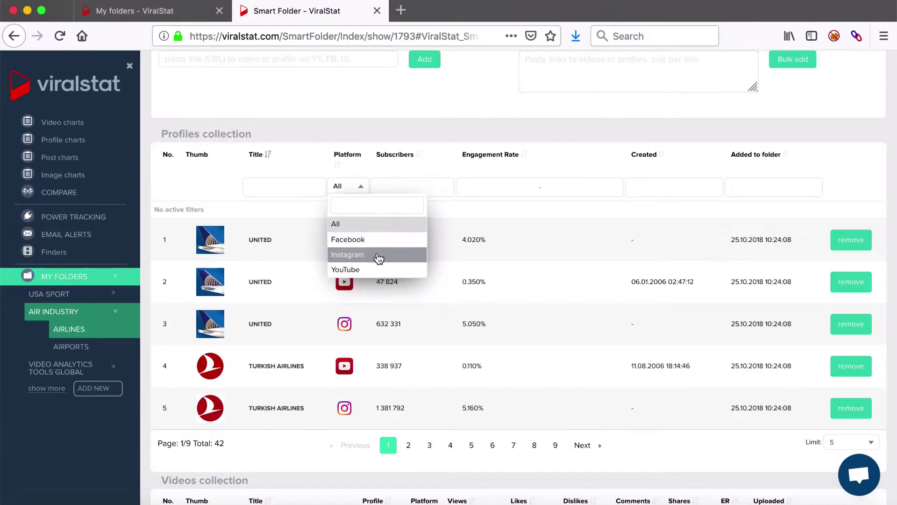
click(395, 186)
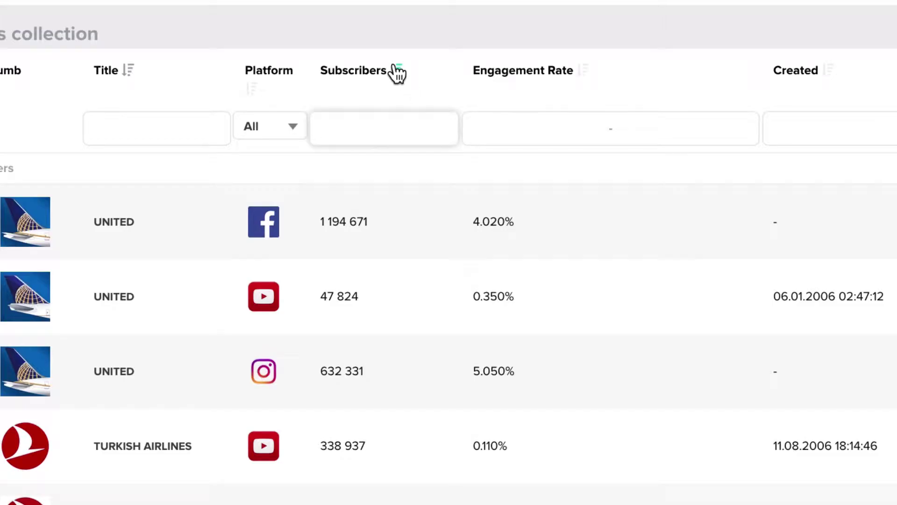
Sort the profiles by subscribers ascending so EasyJet with 18 409 is first, and browse the list.
click(398, 68)
click(401, 67)
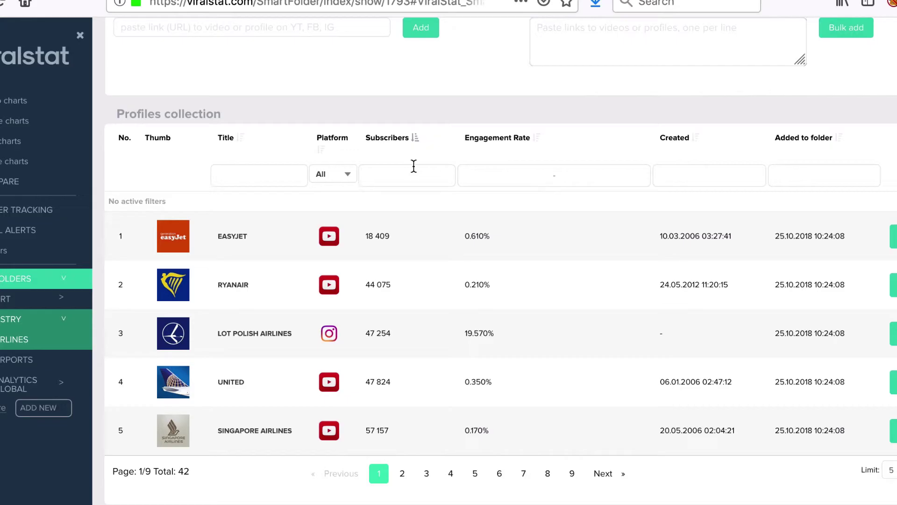
click(398, 117)
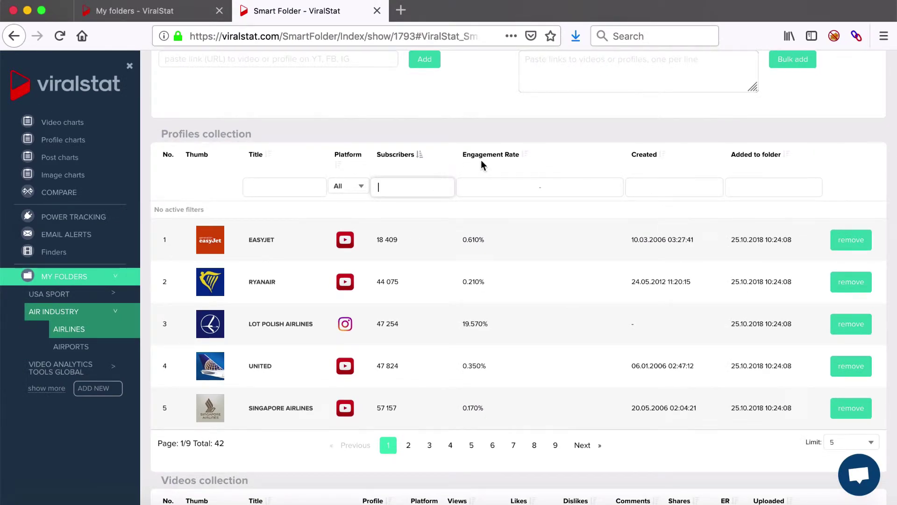
scroll(484, 160, up, 2)
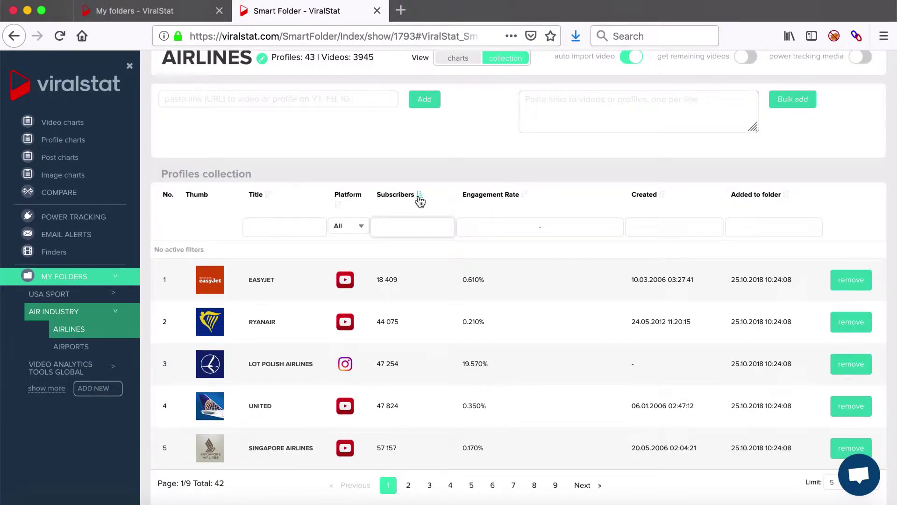
scroll(419, 200, up, 3)
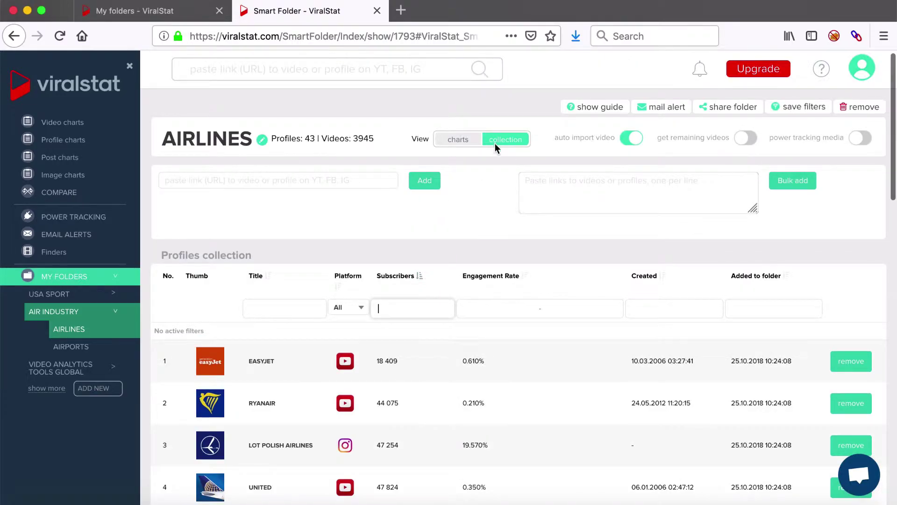
scroll(385, 410, down, 1)
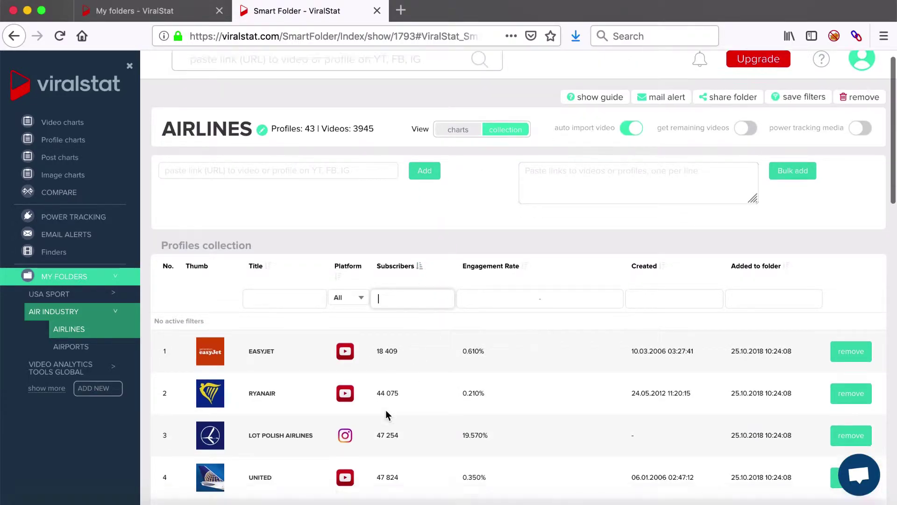
scroll(385, 410, down, 10)
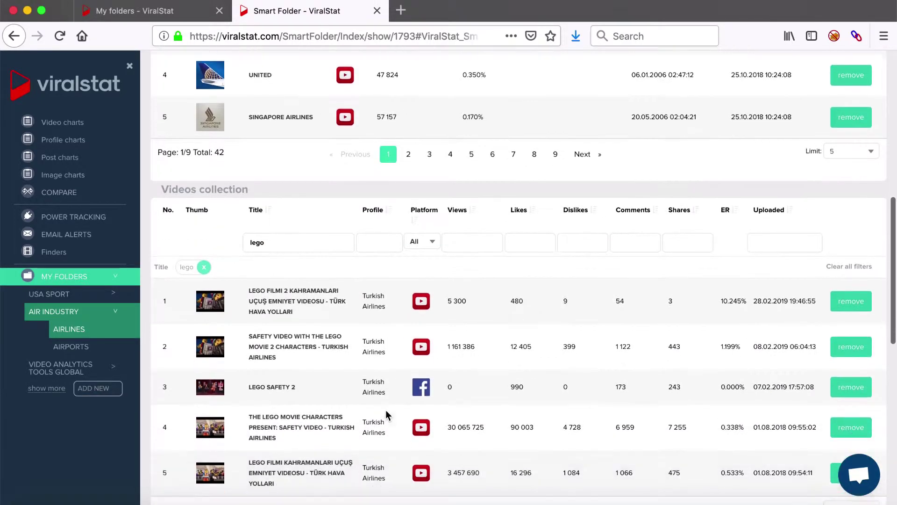
scroll(459, 429, up, 3)
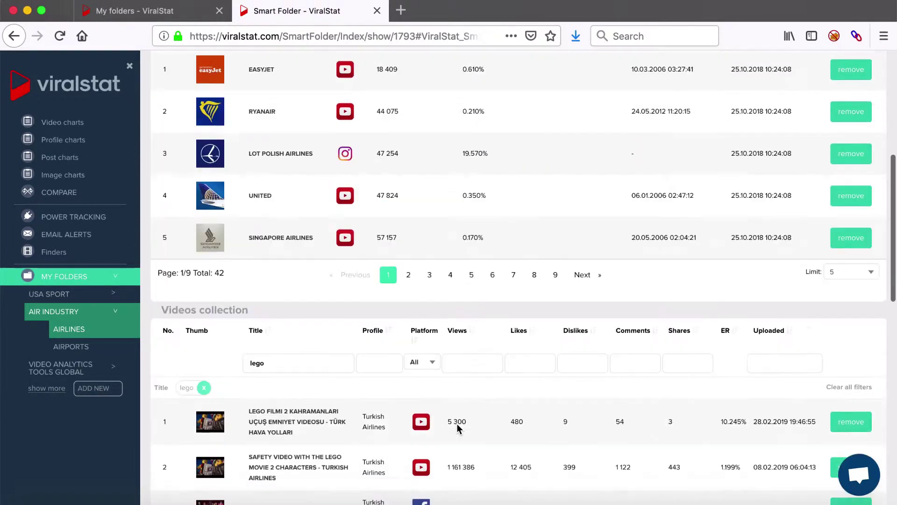
scroll(458, 427, up, 7)
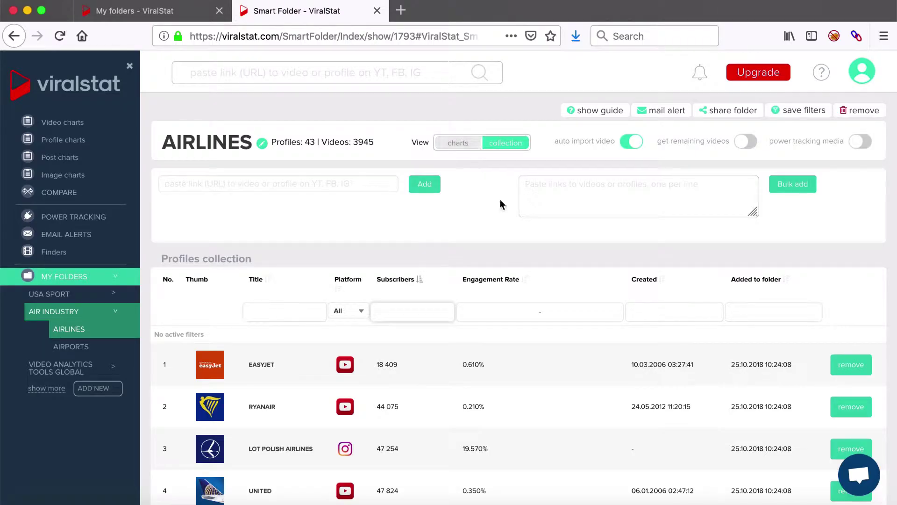
scroll(500, 200, down, 1)
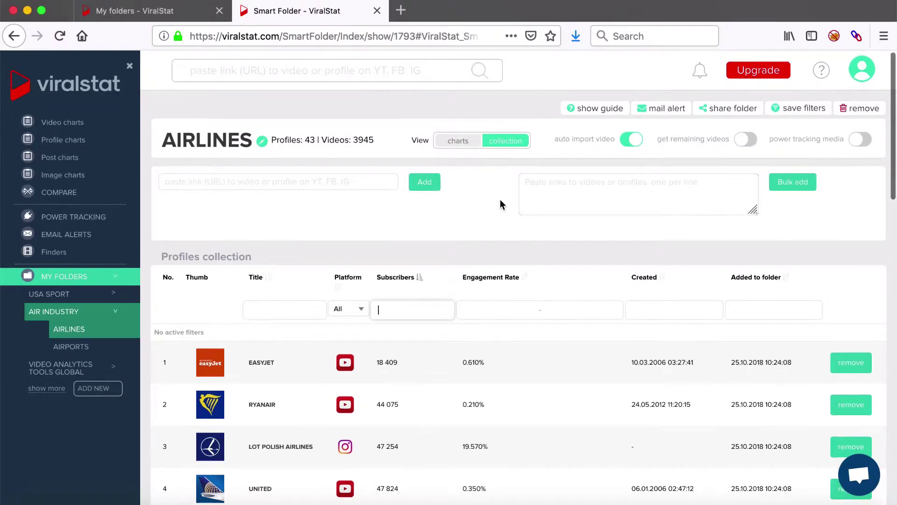
scroll(500, 199, down, 4)
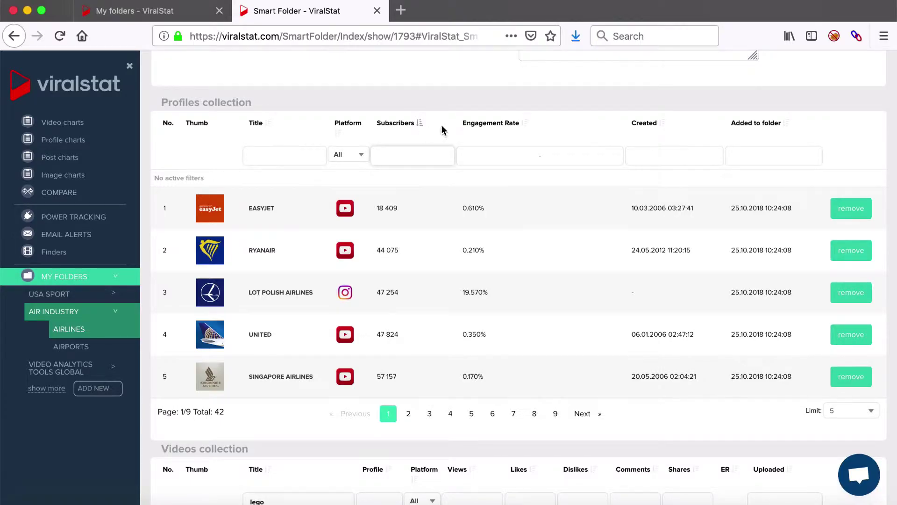
Try the engagement rate and creation date sorts and the engagement, created and added-date filters.
click(524, 125)
click(524, 125)
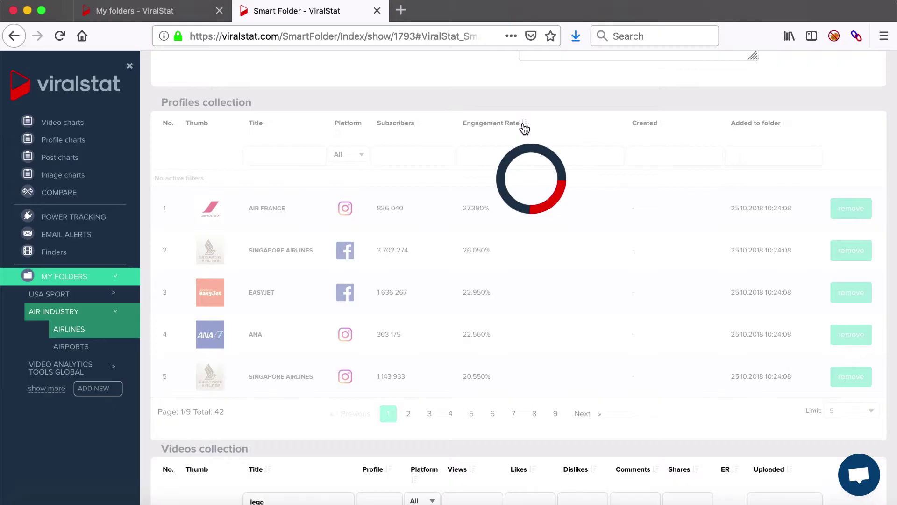
click(497, 157)
click(548, 154)
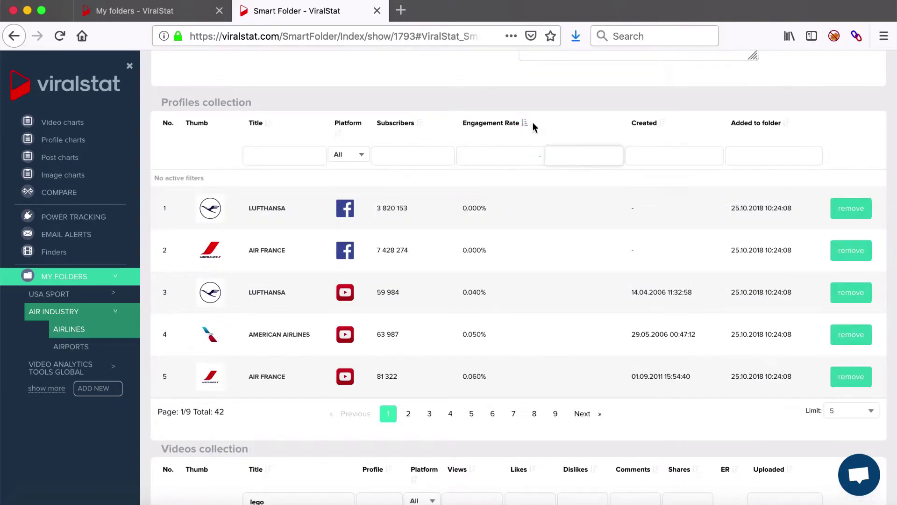
click(663, 122)
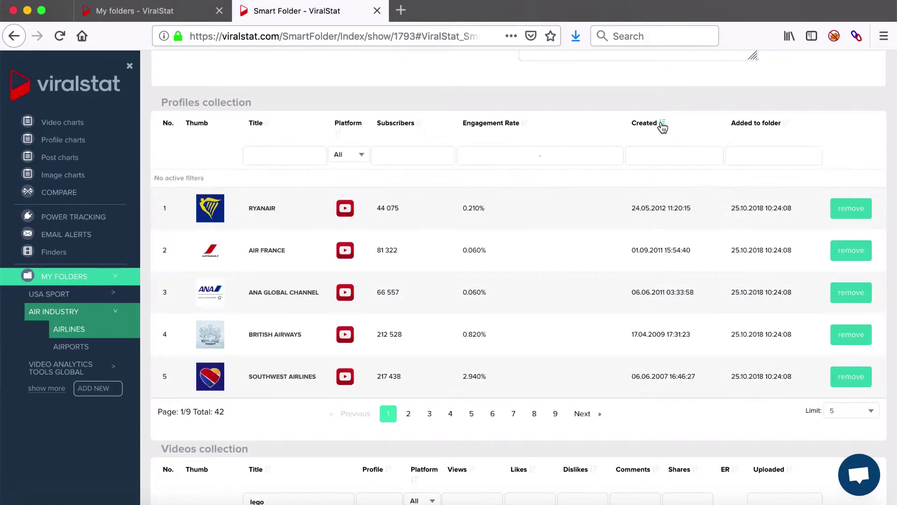
click(671, 158)
click(707, 132)
click(745, 153)
click(718, 131)
Re-sort by fewest subscribers and remove the EasyJet profile from the folder, declining to remove its videos.
click(421, 125)
click(421, 126)
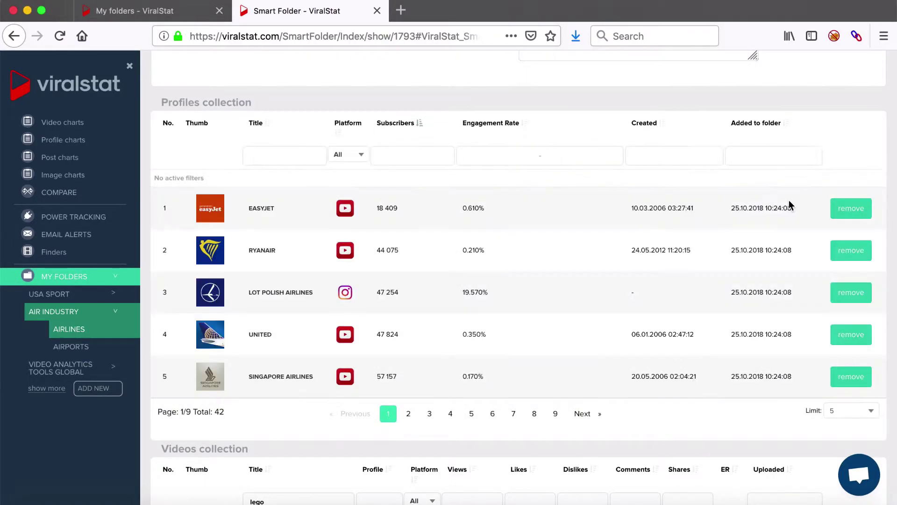
click(851, 209)
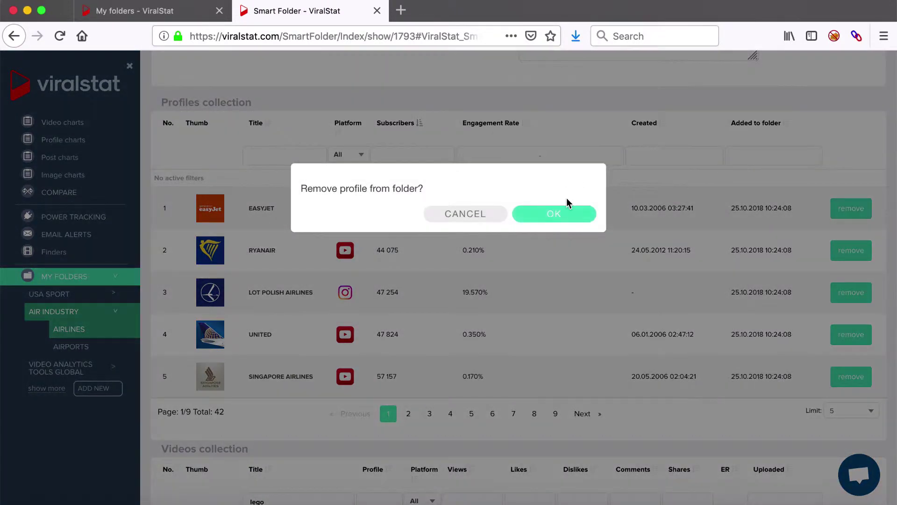
click(563, 213)
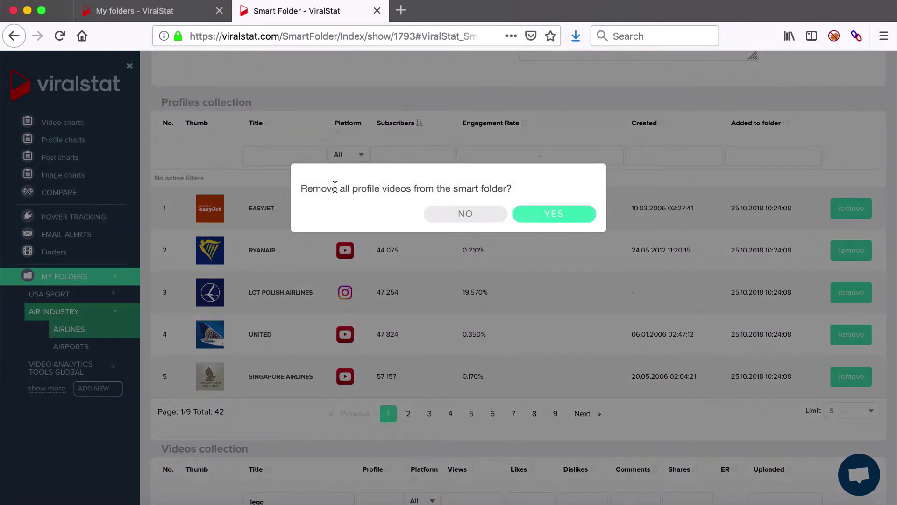
click(466, 218)
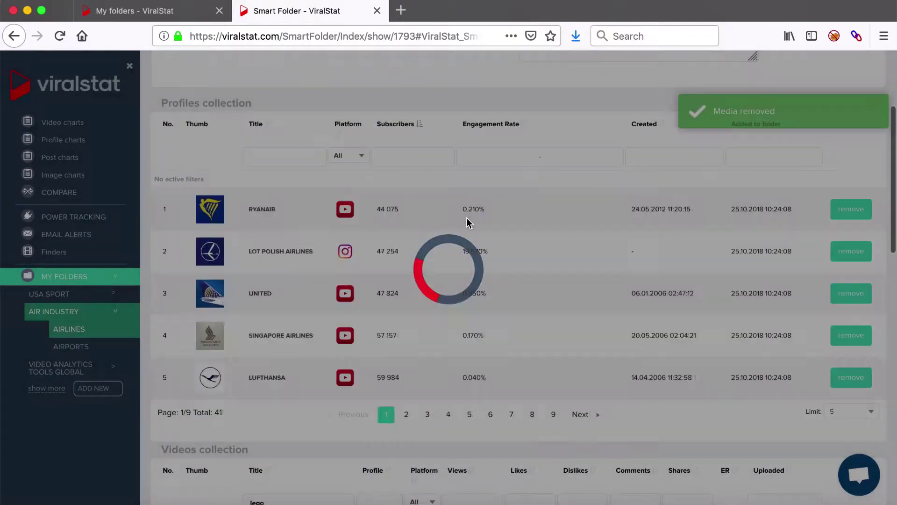
Clear the lego title filter, then sort the videos by views, by likes, and finally newest upload first.
scroll(435, 138, down, 3)
scroll(434, 138, down, 4)
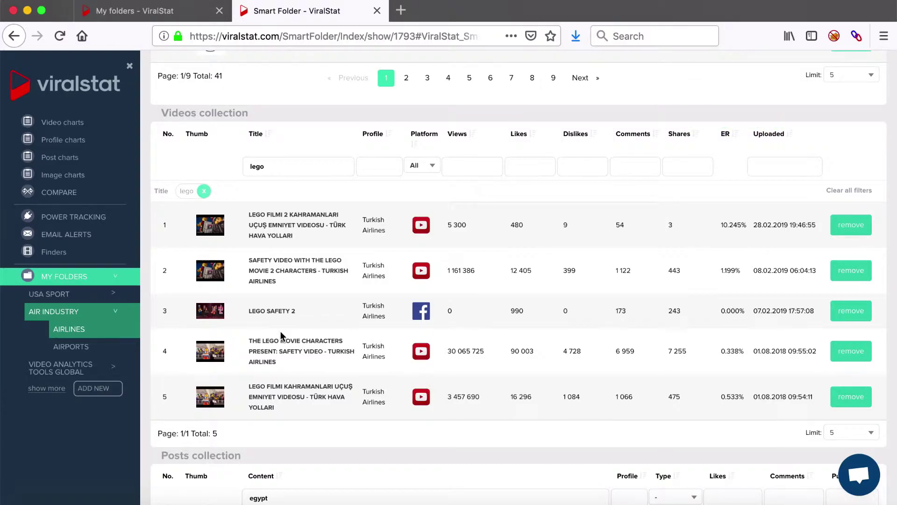
key(BackSpace)
key(BackSpace)
key(BackSpace)
key(BackSpace)
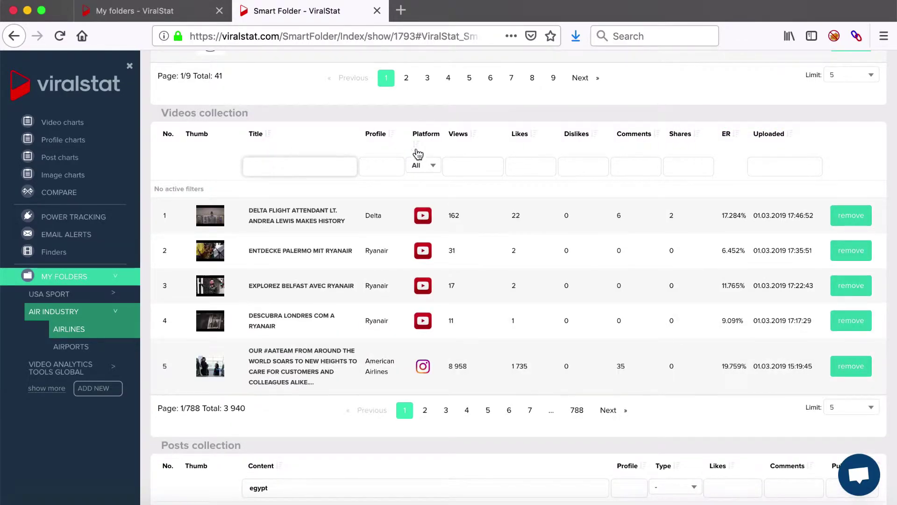
click(423, 172)
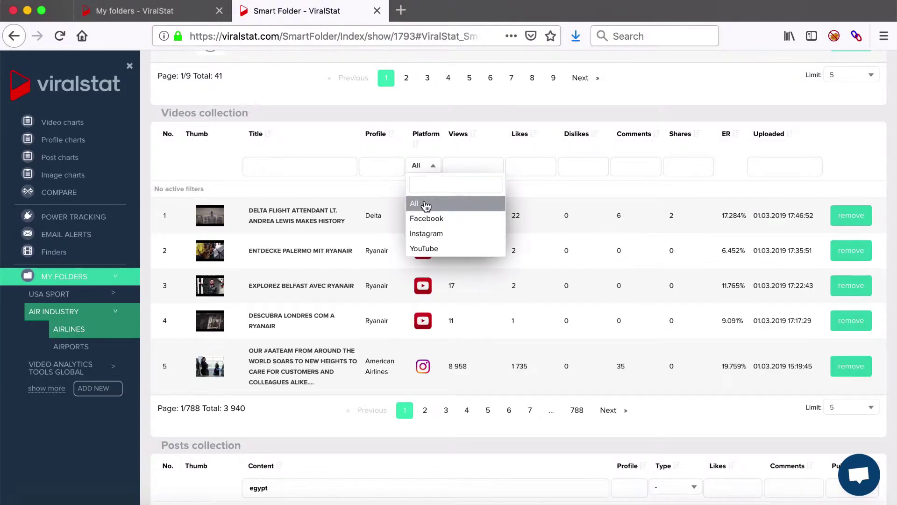
click(472, 136)
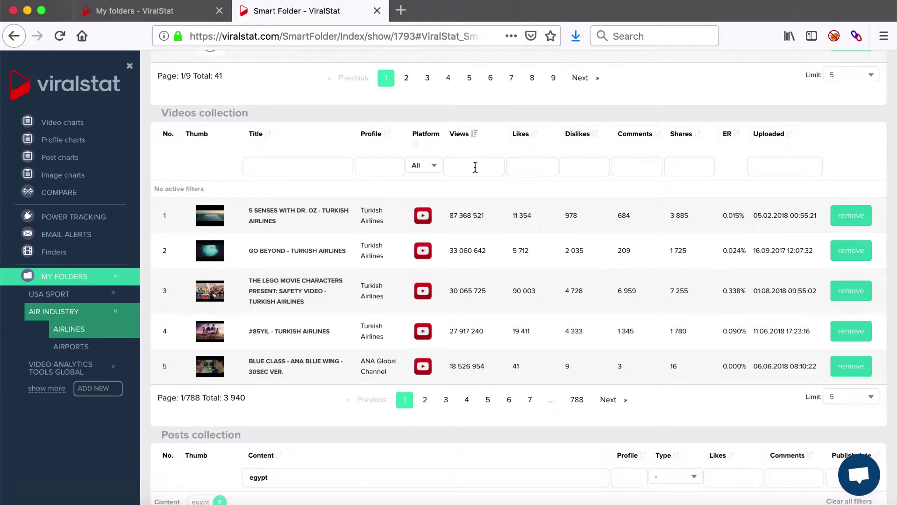
click(536, 136)
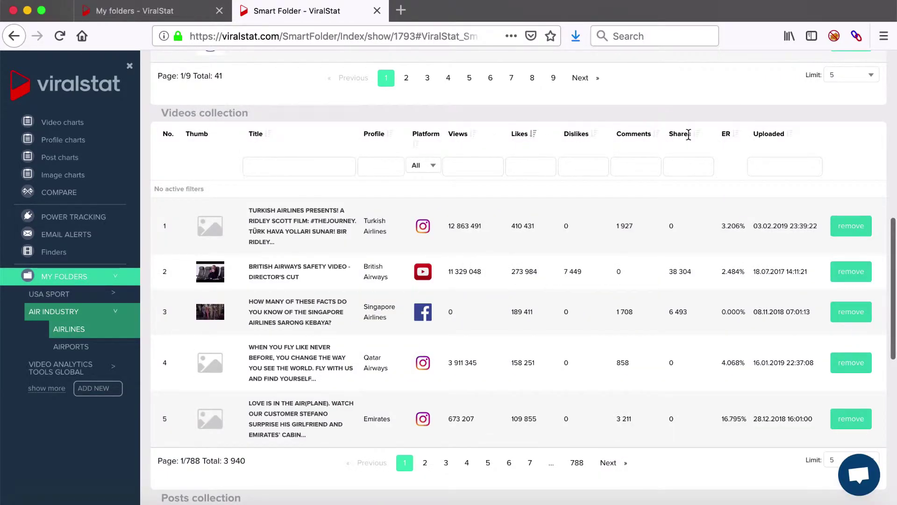
click(790, 135)
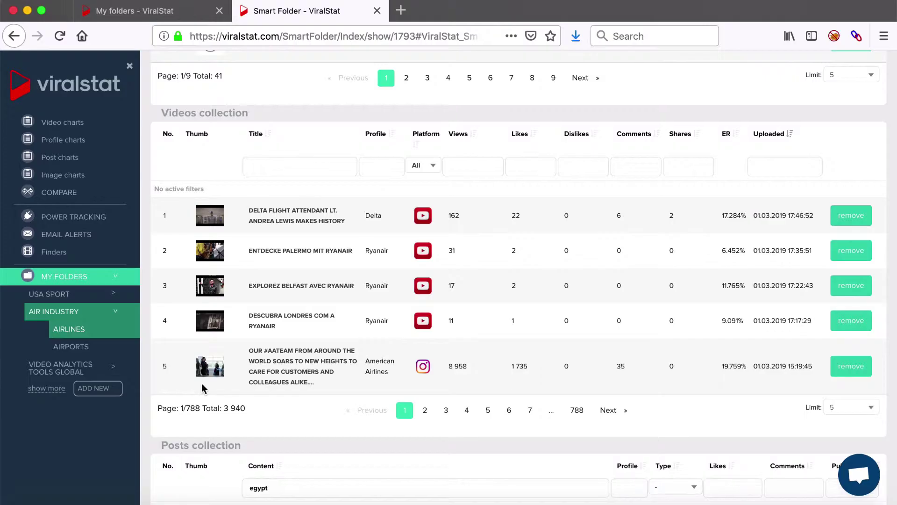
Filter the videos by 'lego' and sort the five Turkish Airlines results oldest upload first.
scroll(280, 382, down, 1)
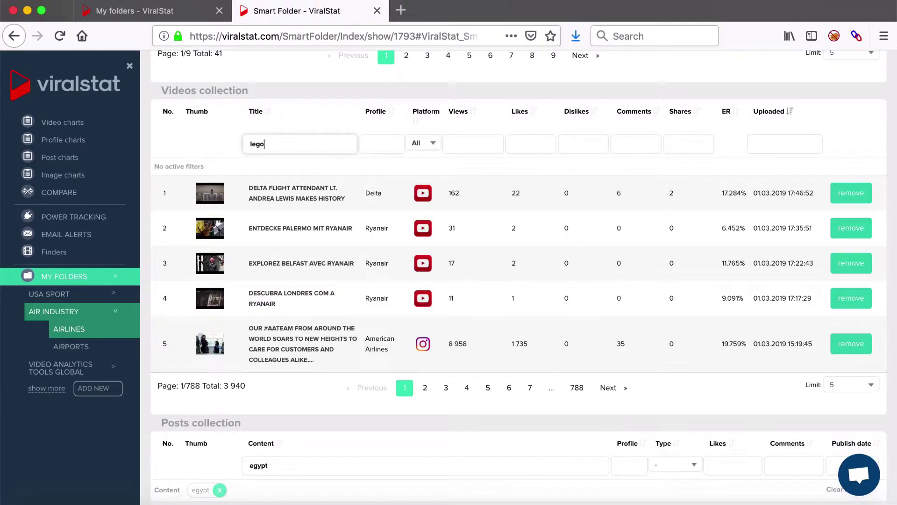
key(Return)
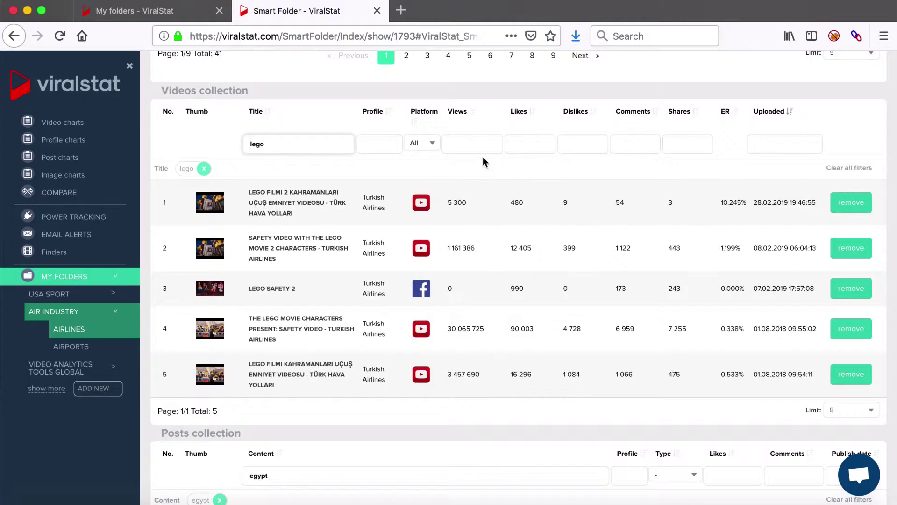
click(473, 112)
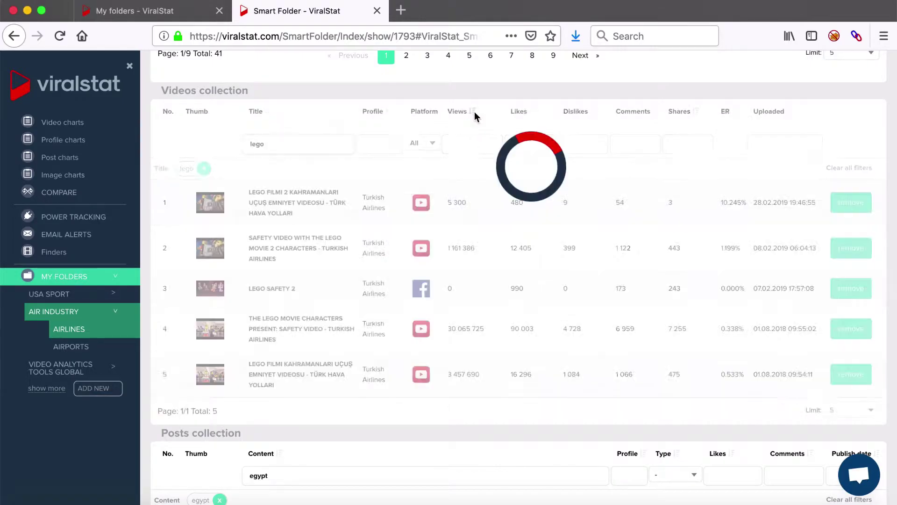
click(532, 111)
click(734, 112)
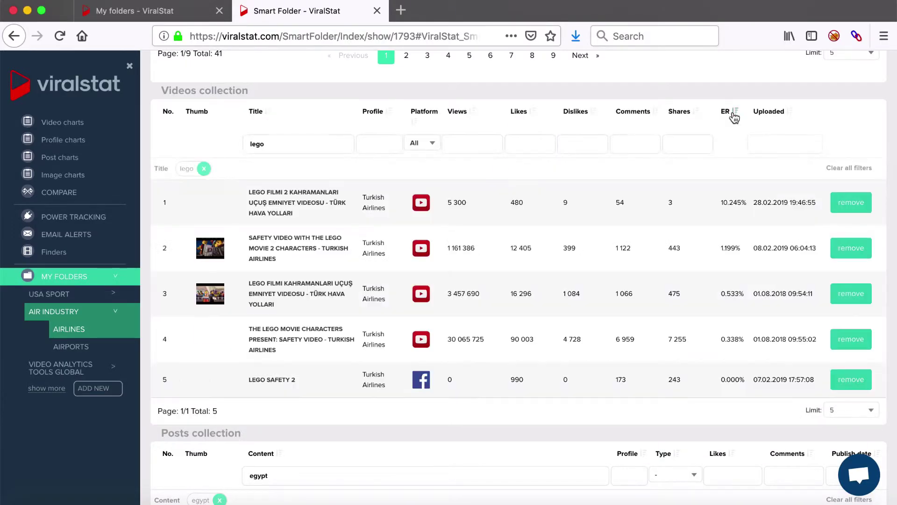
click(791, 112)
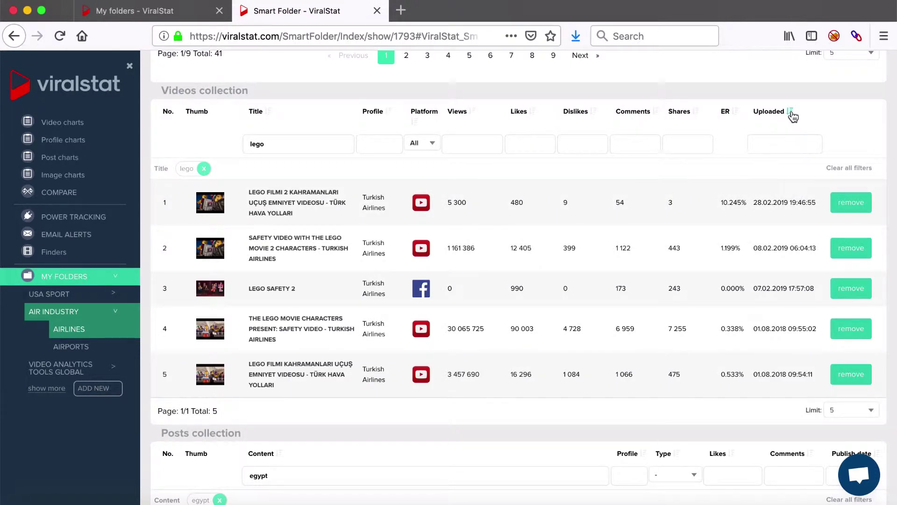
click(792, 112)
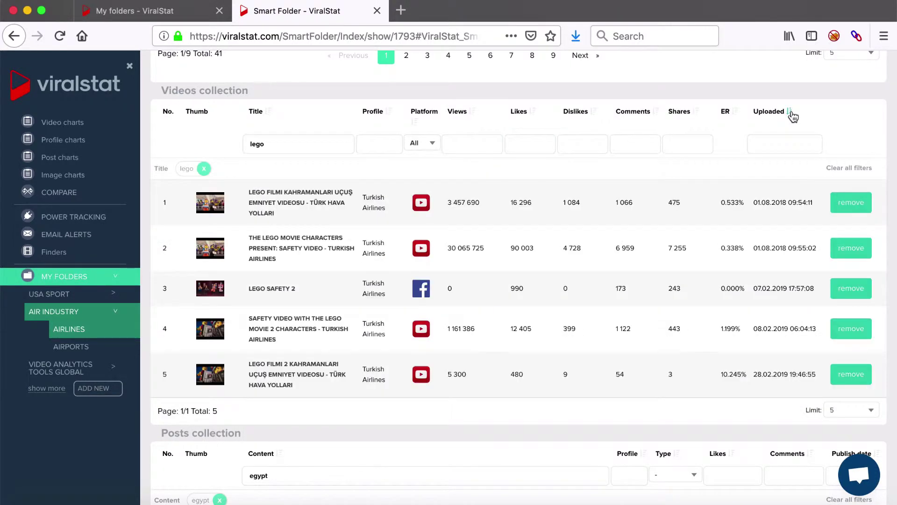
click(780, 145)
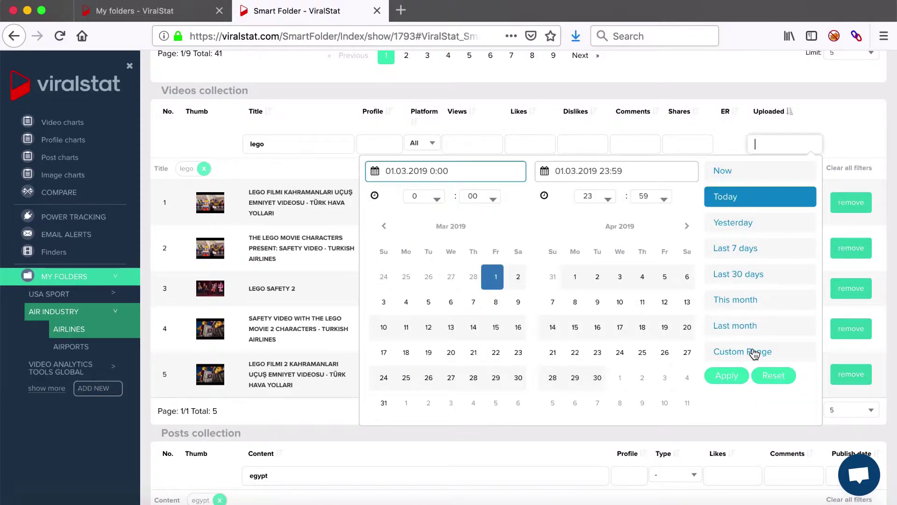
click(344, 162)
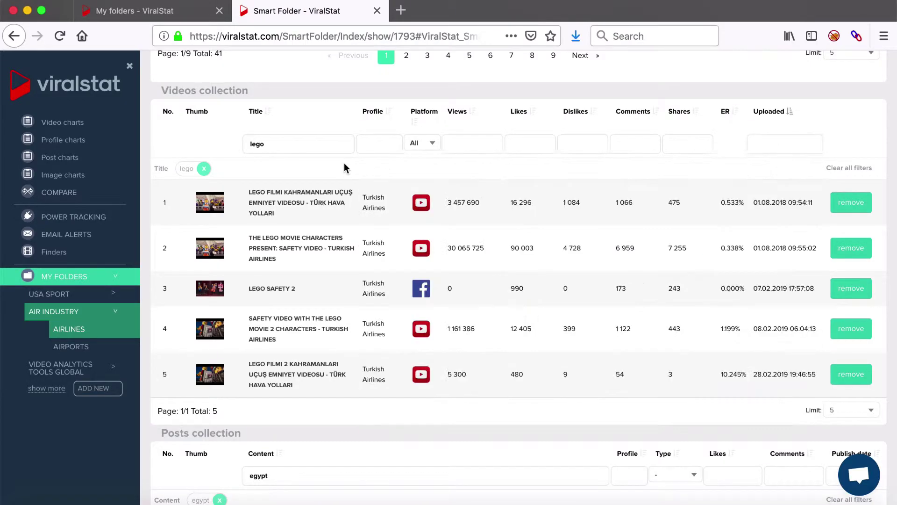
Remove the egypt chip and reapply 'egypt' as the posts content filter.
scroll(344, 163, down, 5)
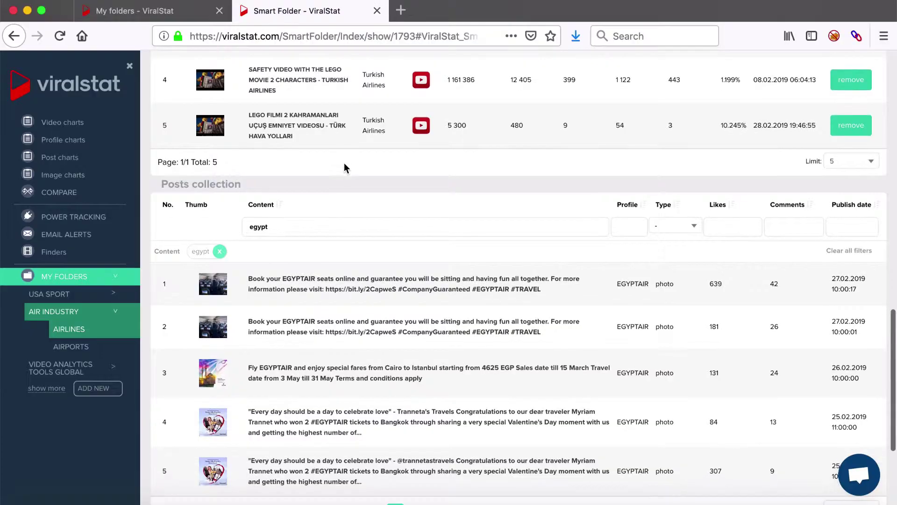
click(220, 251)
scroll(280, 231, down, 1)
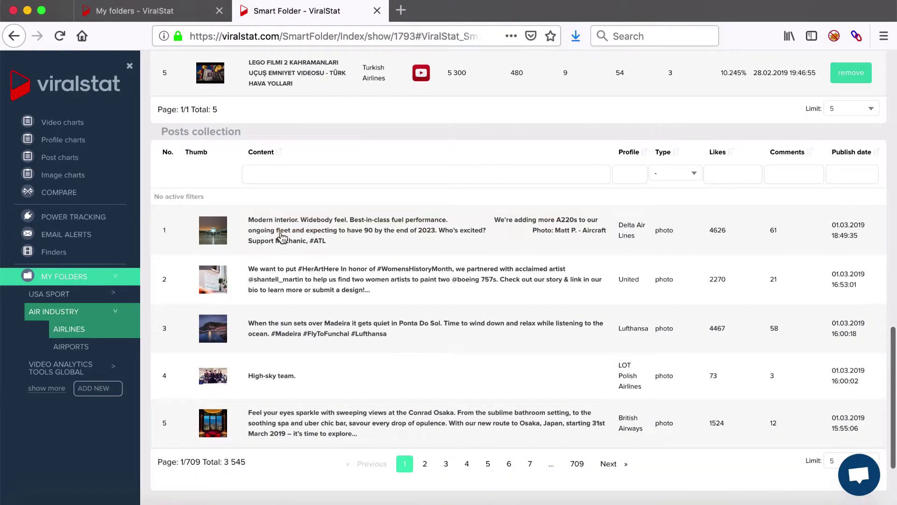
click(392, 168)
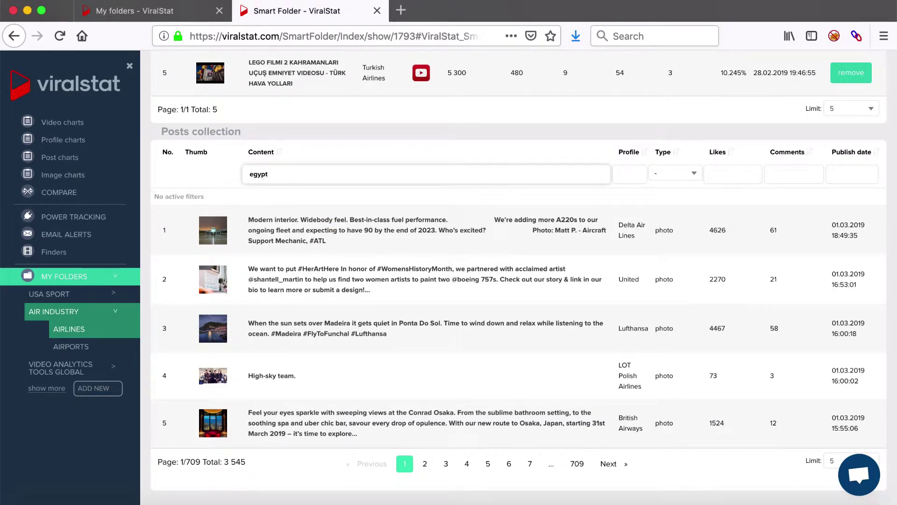
key(Return)
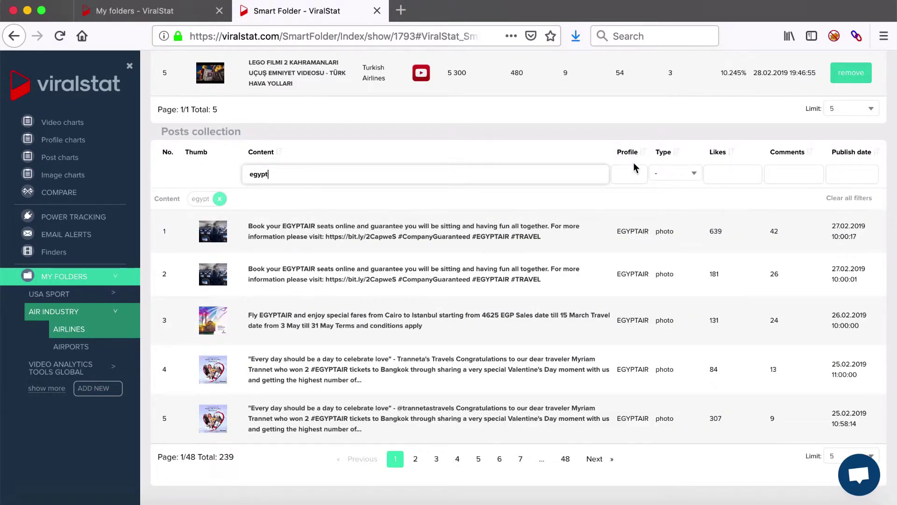
Sort the posts by likes, then by publish date oldest first, and pick a date in the date picker.
click(731, 152)
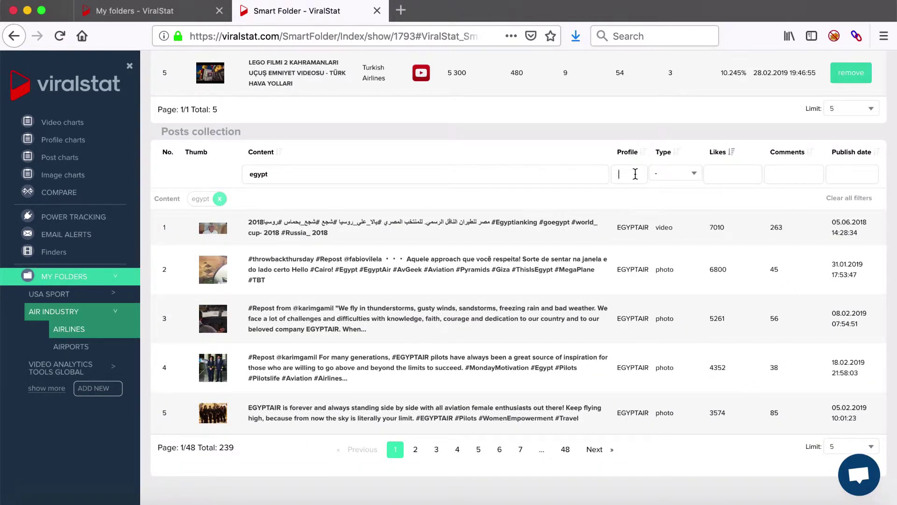
click(693, 173)
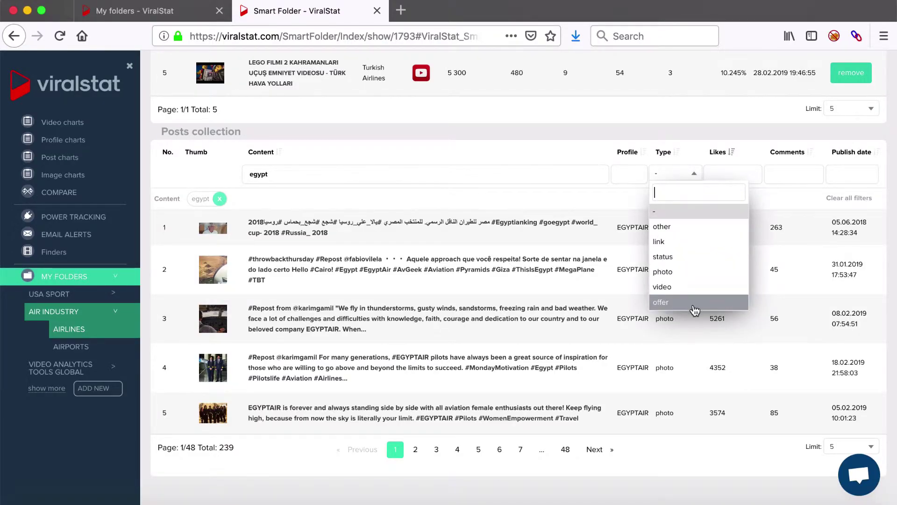
click(753, 156)
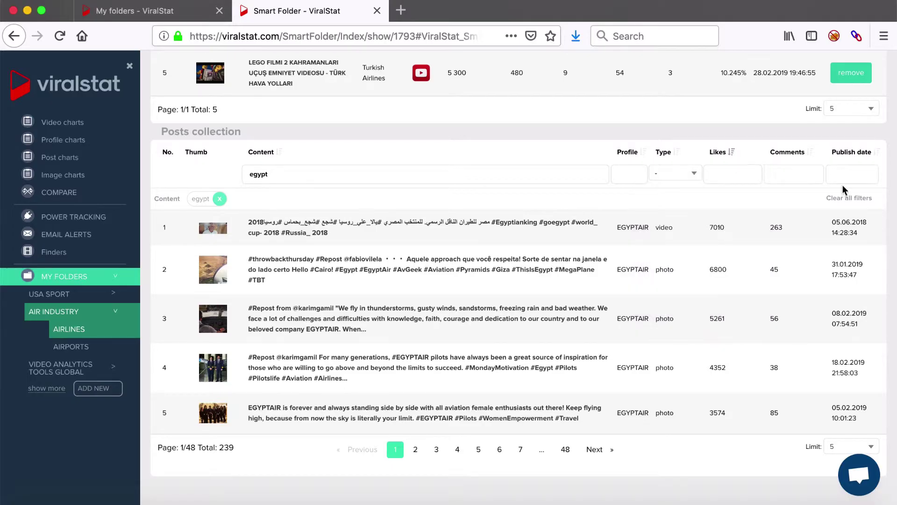
click(877, 152)
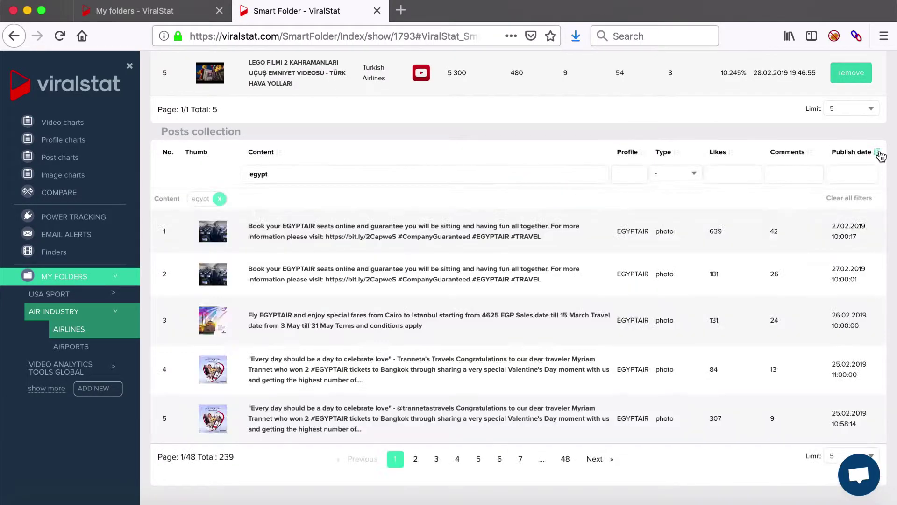
click(878, 152)
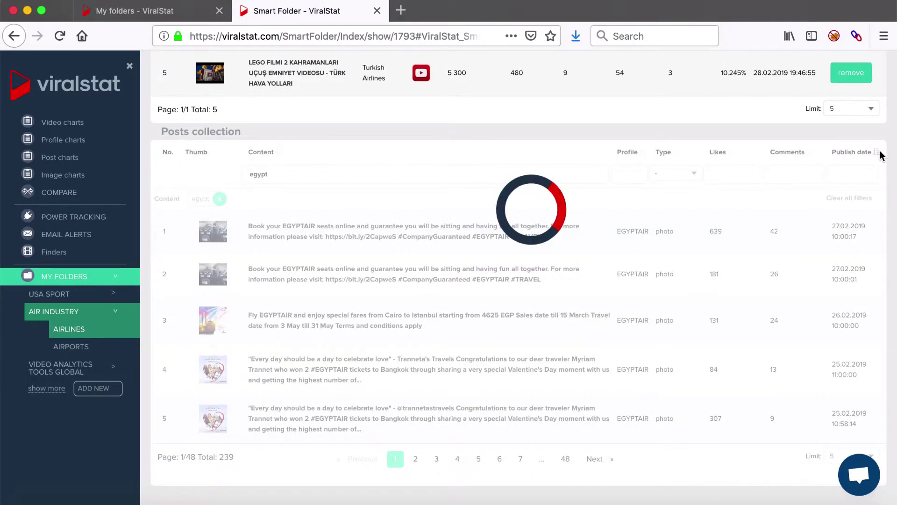
click(848, 183)
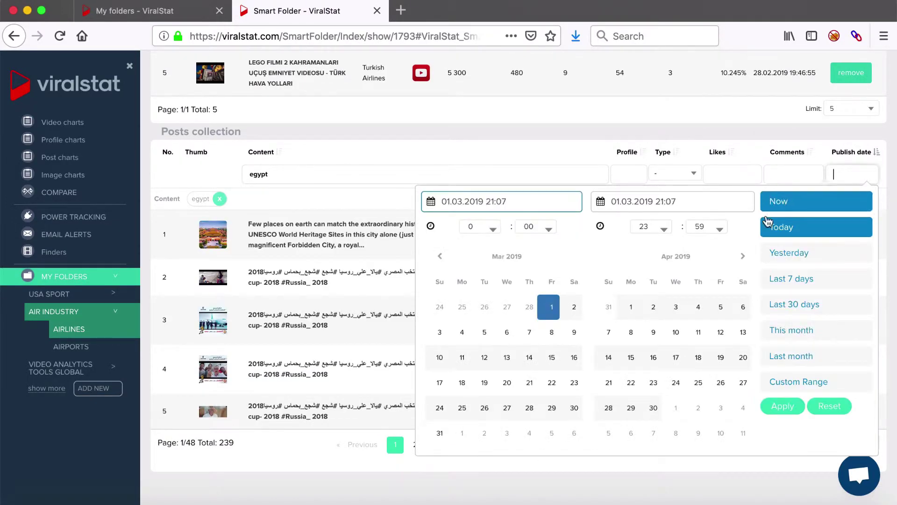
click(629, 306)
Check the mail alert and share link dialogs unchanged, then switch the AIRLINES folder to charts view.
click(491, 165)
scroll(488, 166, up, 10)
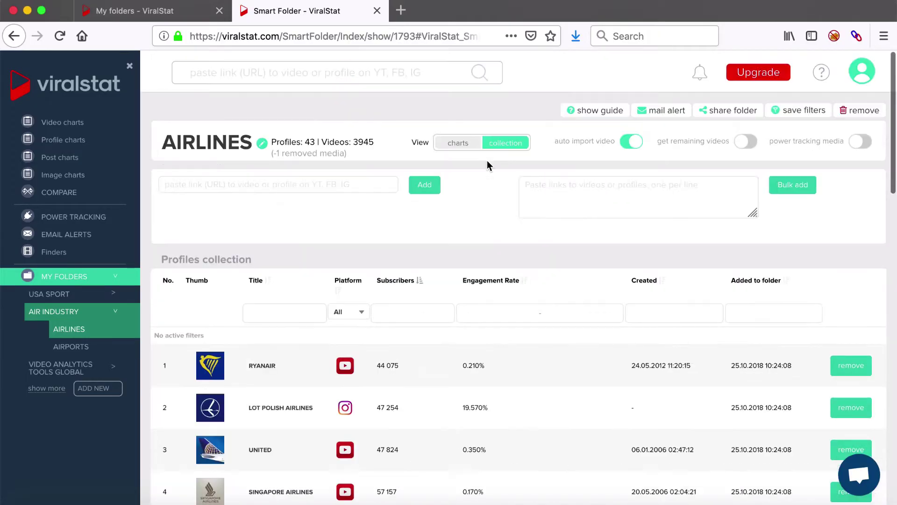
click(680, 117)
click(426, 228)
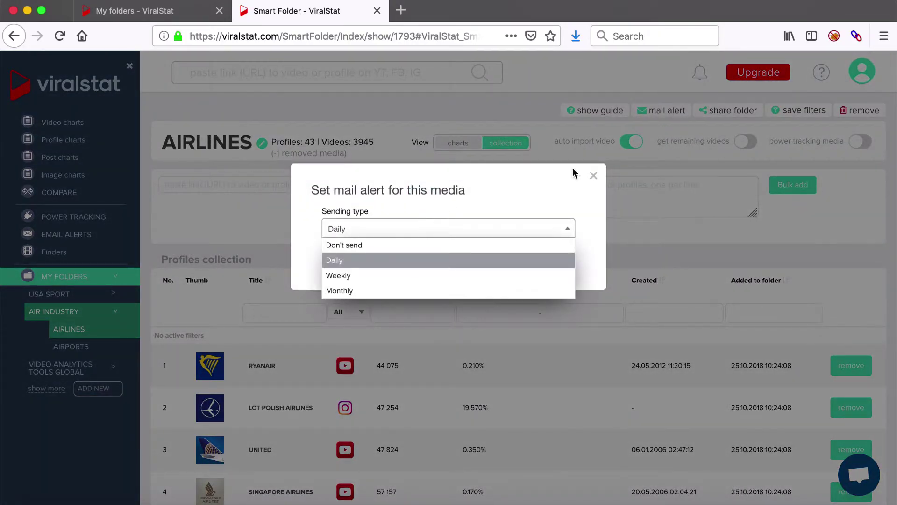
click(645, 161)
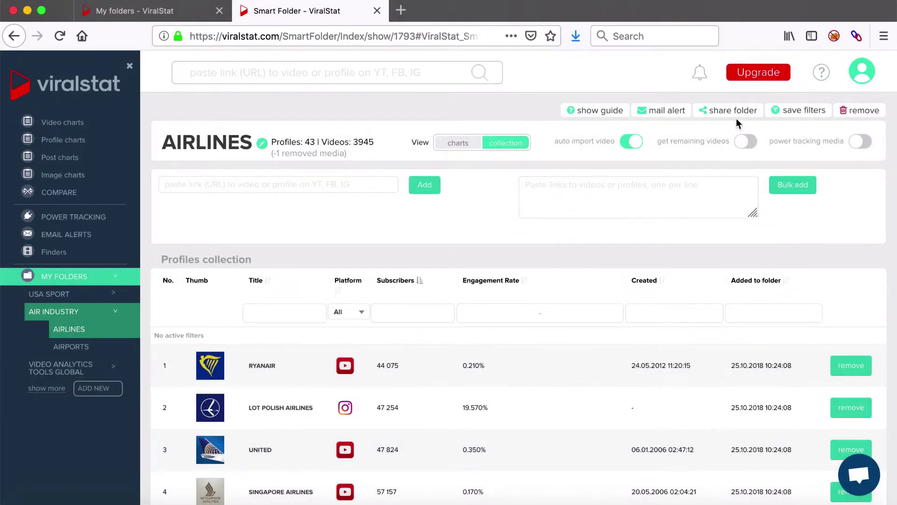
click(732, 112)
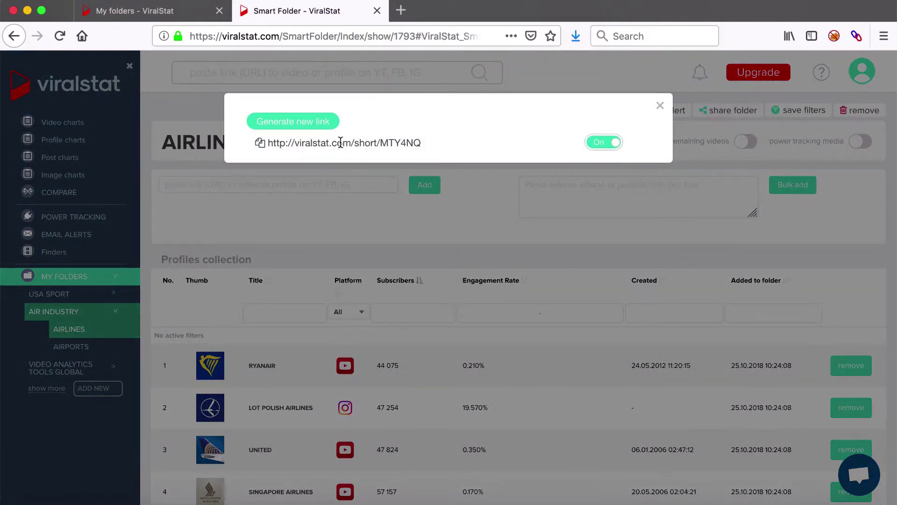
click(660, 106)
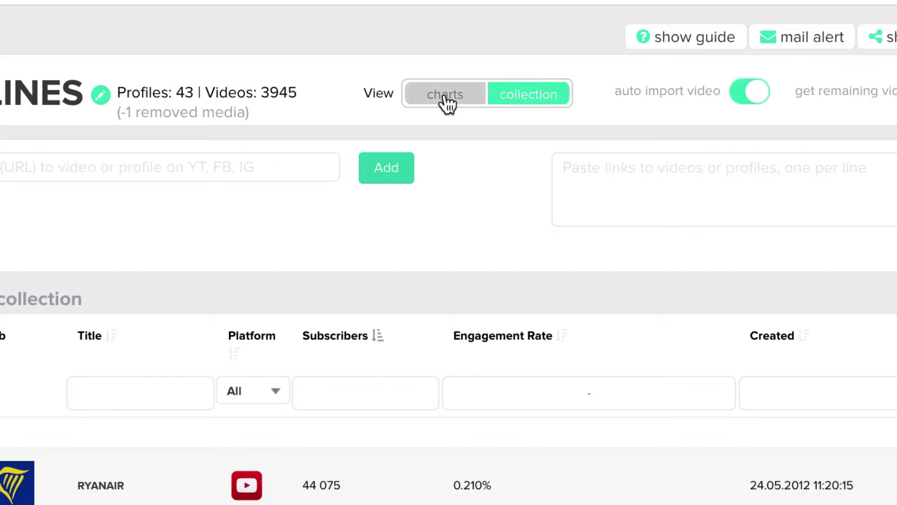
click(446, 95)
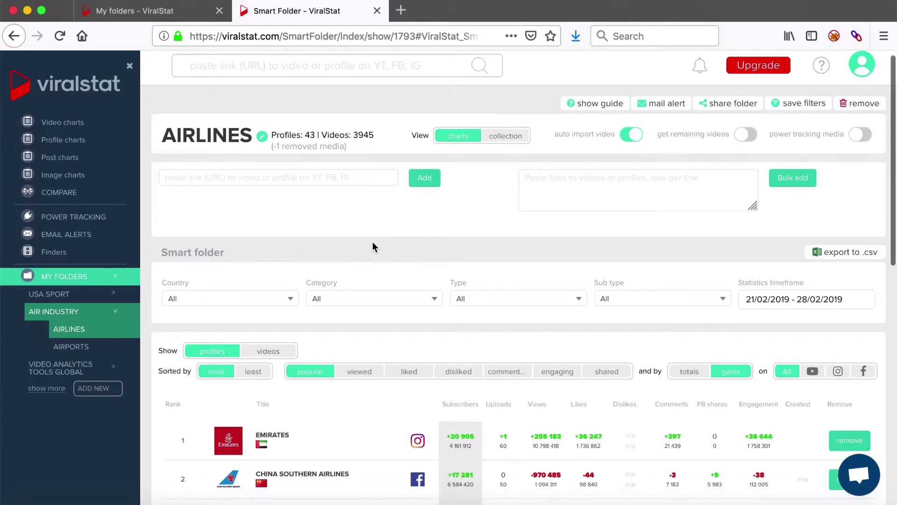
scroll(374, 247, down, 2)
scroll(373, 247, down, 2)
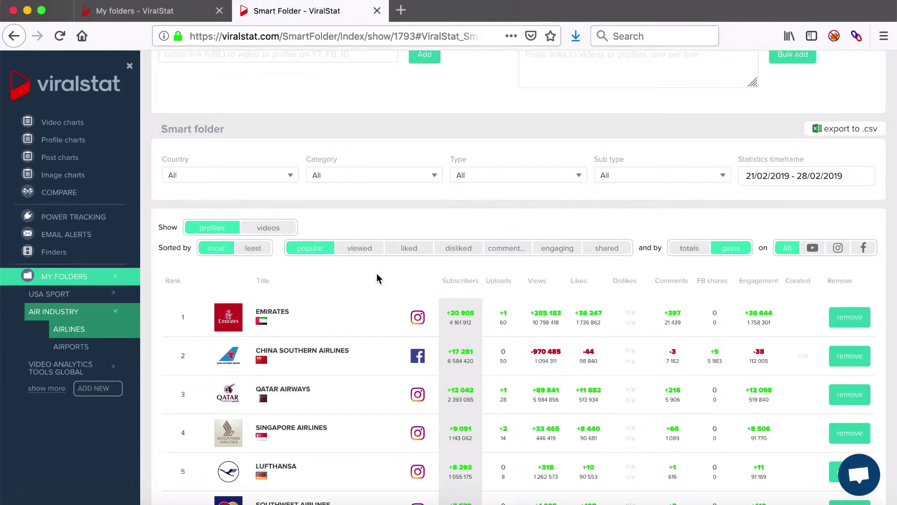
scroll(377, 273, up, 1)
scroll(377, 276, down, 7)
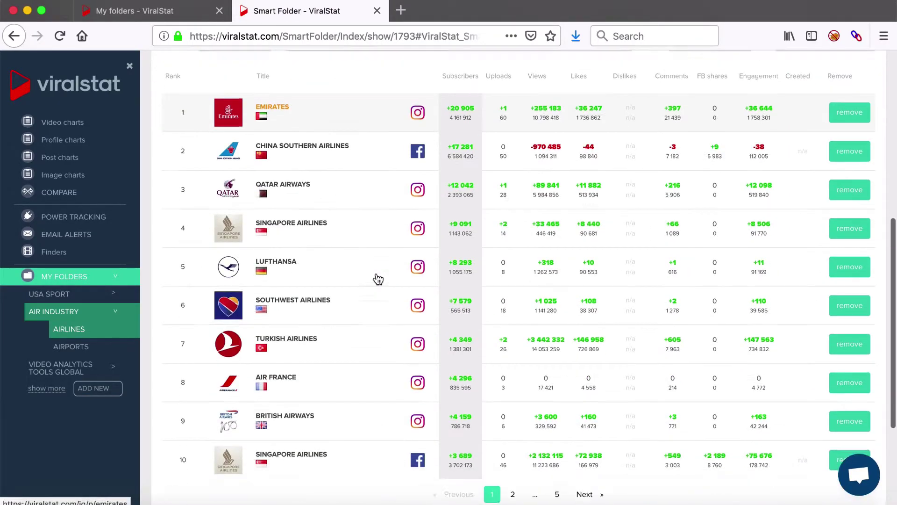
scroll(378, 279, down, 5)
scroll(377, 279, up, 6)
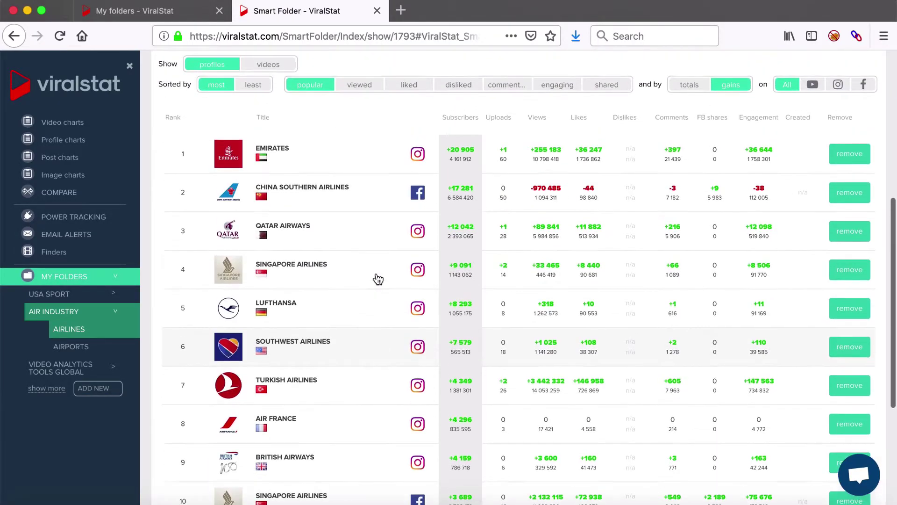
scroll(381, 275, up, 1)
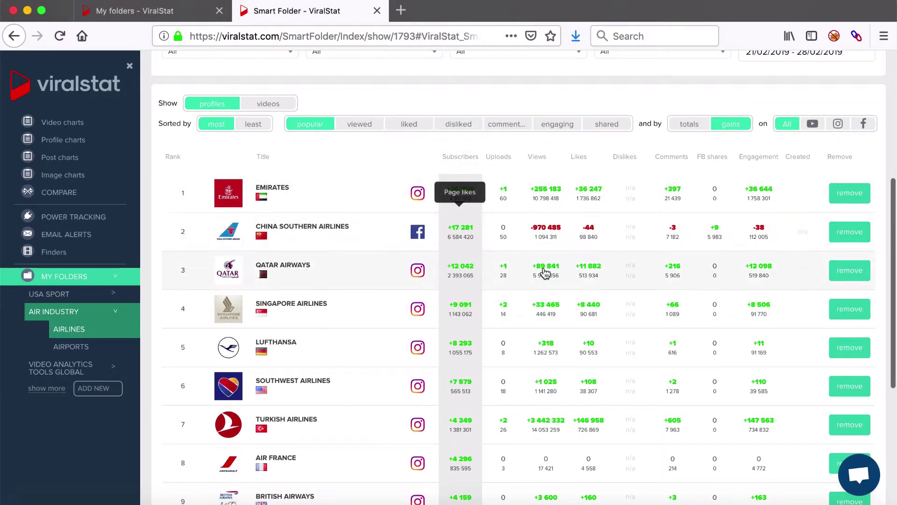
scroll(544, 271, up, 2)
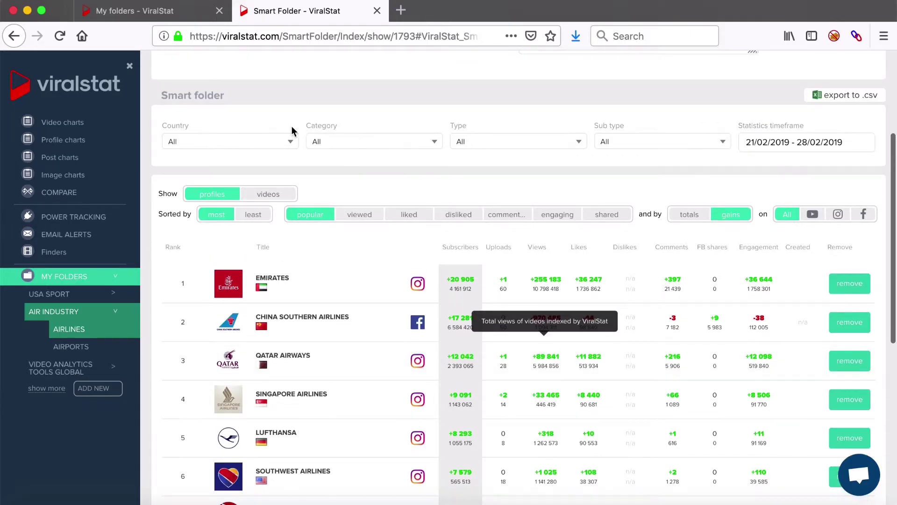
click(248, 143)
scroll(234, 257, down, 15)
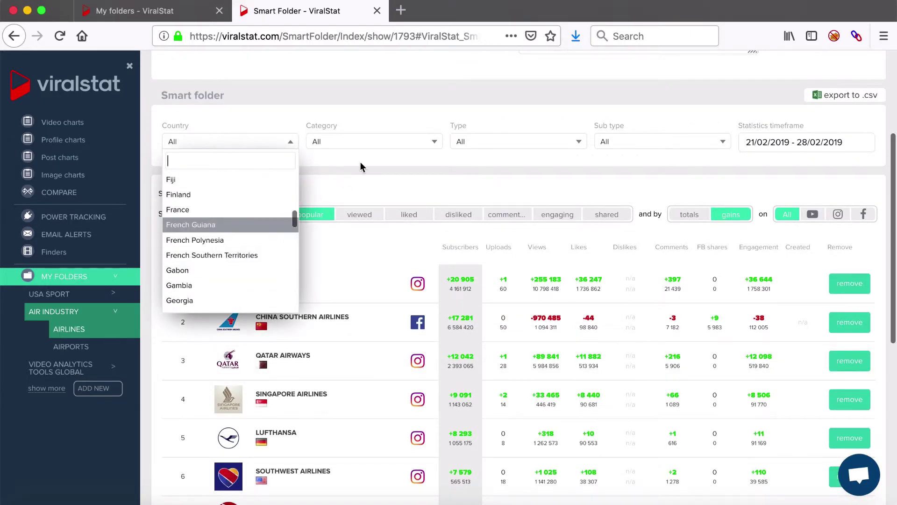
click(388, 143)
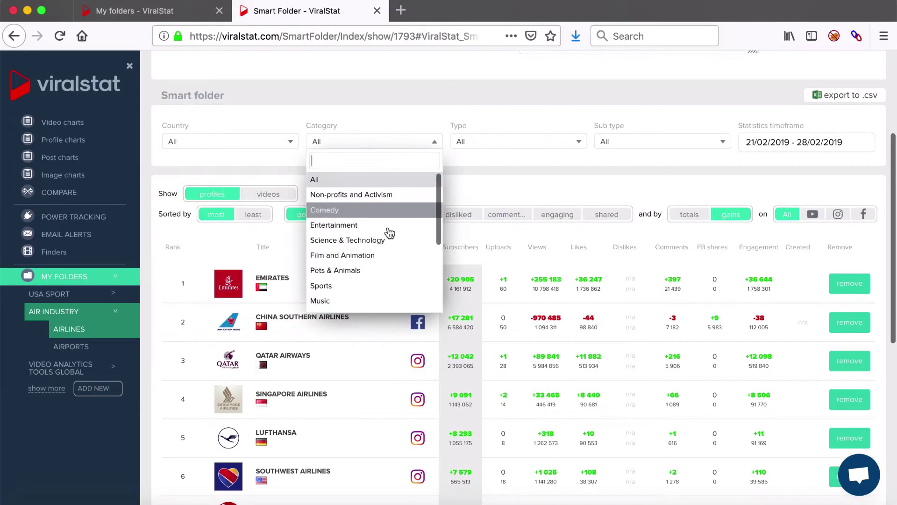
click(511, 143)
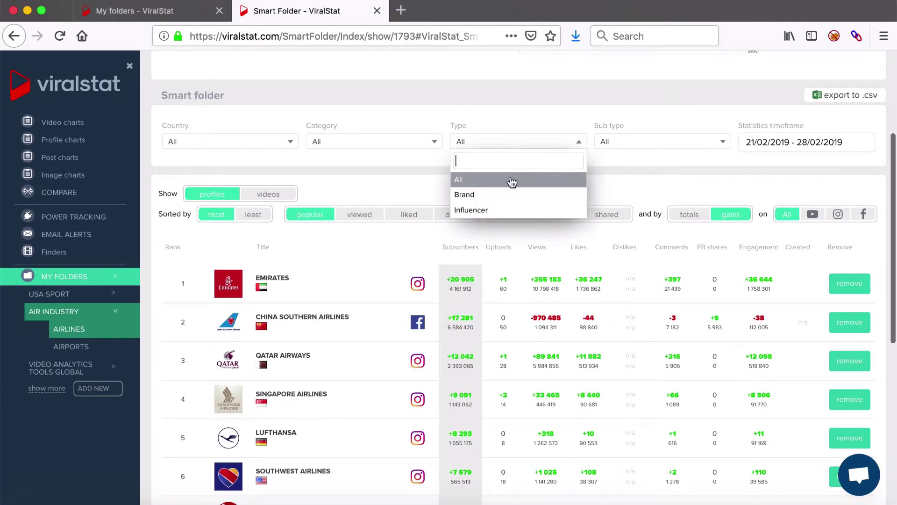
click(541, 140)
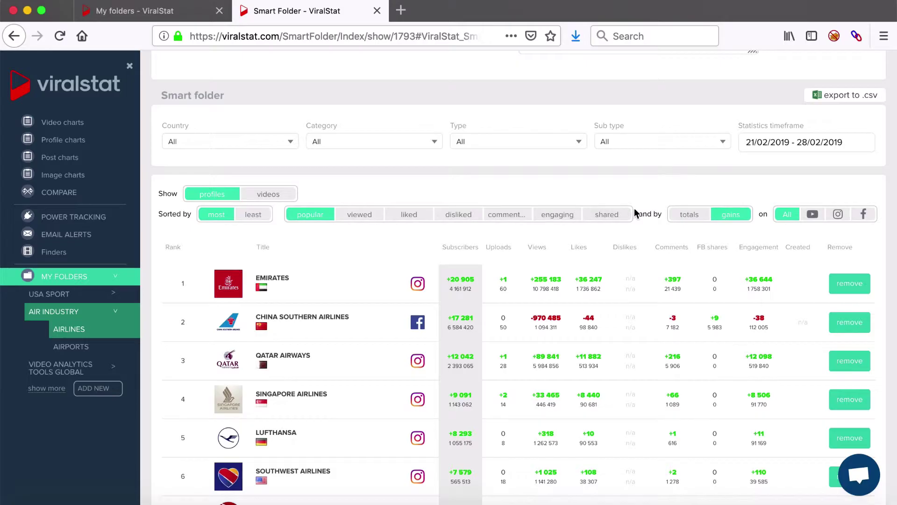
Rank the profiles by totals instead of gains, with the Last Month timeframe (01/02–28/02/2019).
click(793, 138)
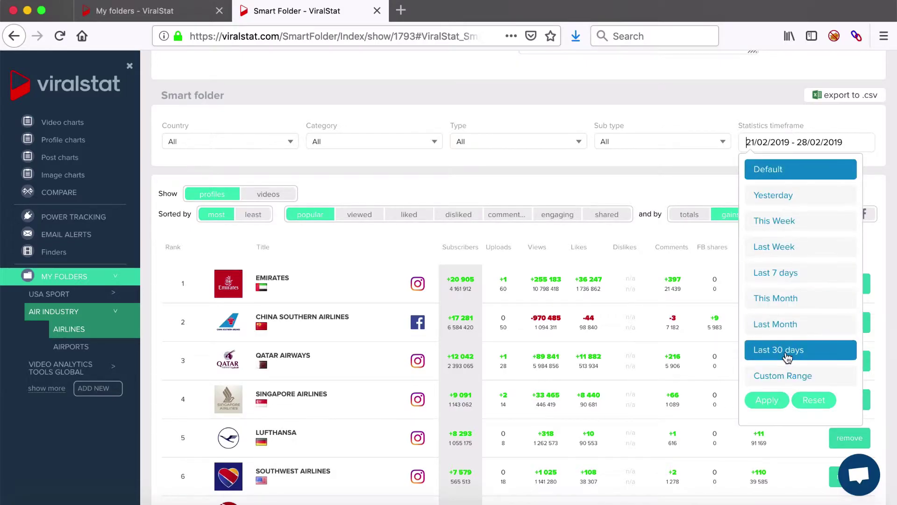
click(719, 167)
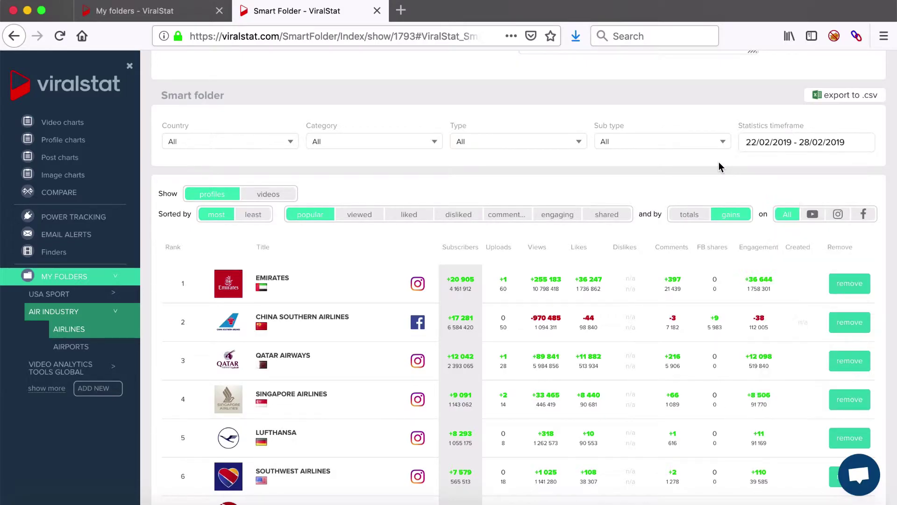
click(699, 218)
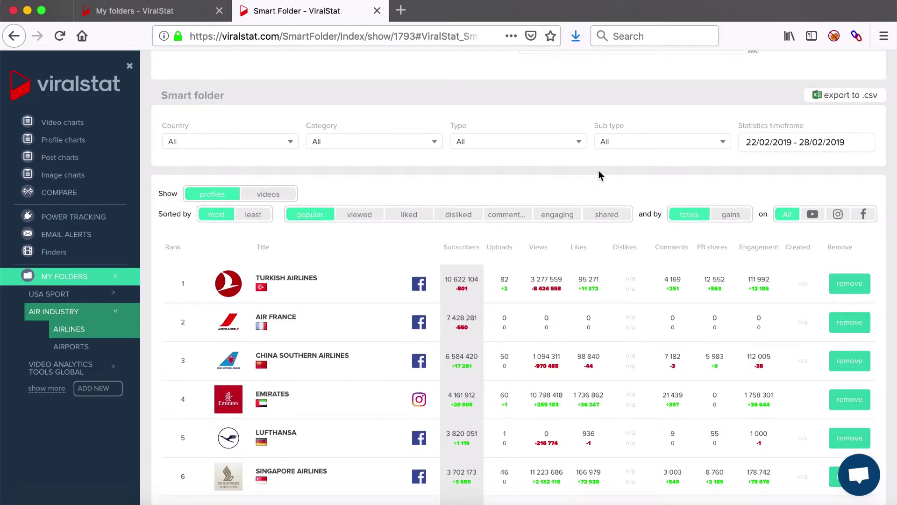
scroll(489, 161, down, 1)
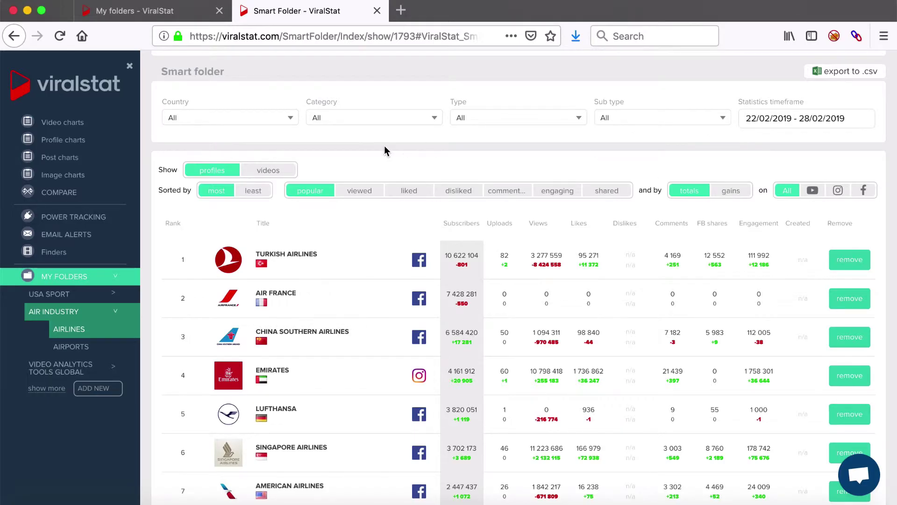
click(791, 118)
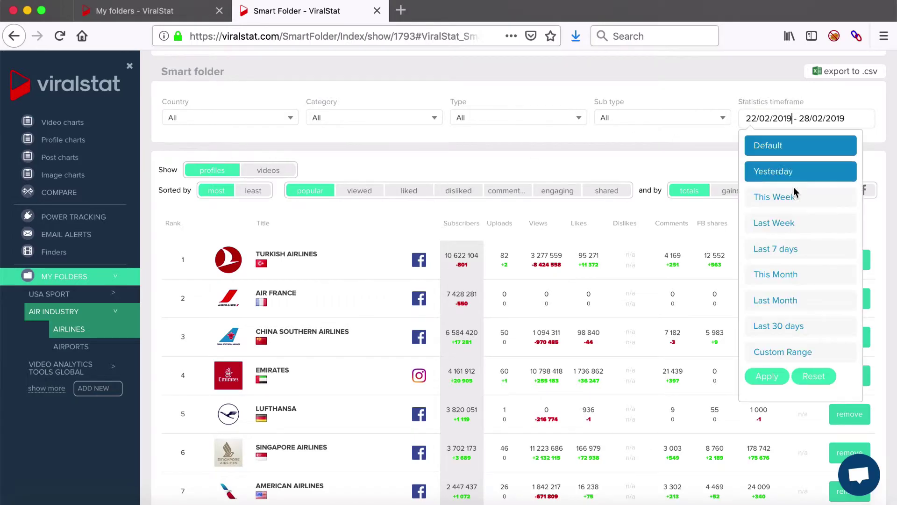
click(798, 300)
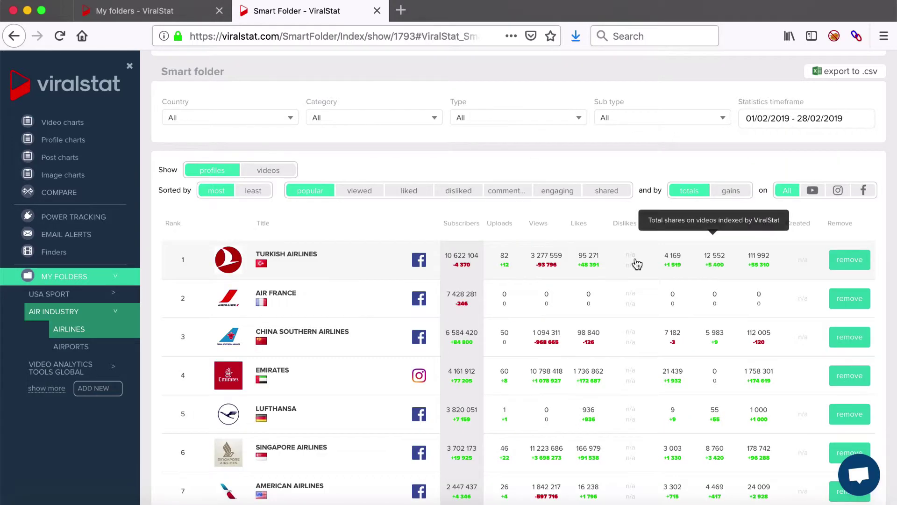
Switch the chart ranking to videos and limit the statistics to last week.
click(277, 175)
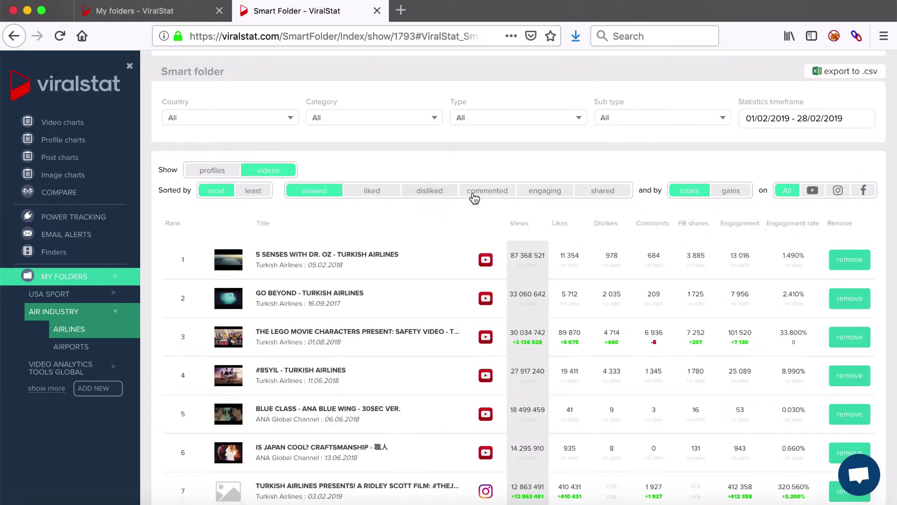
click(806, 118)
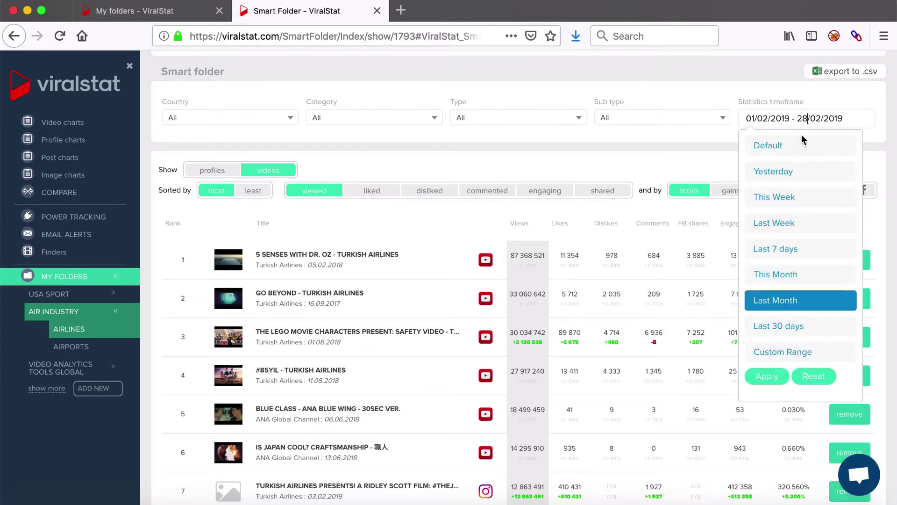
click(793, 226)
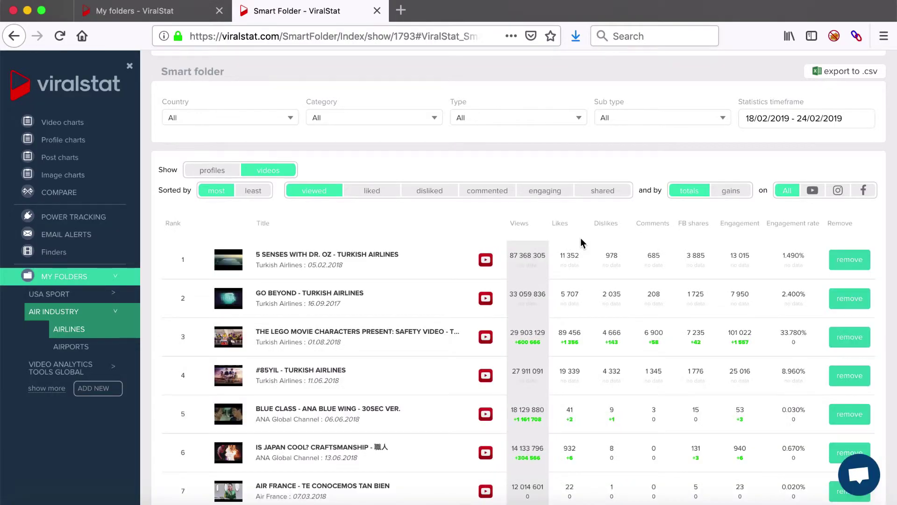
scroll(462, 263, down, 1)
scroll(462, 262, down, 3)
scroll(461, 260, up, 3)
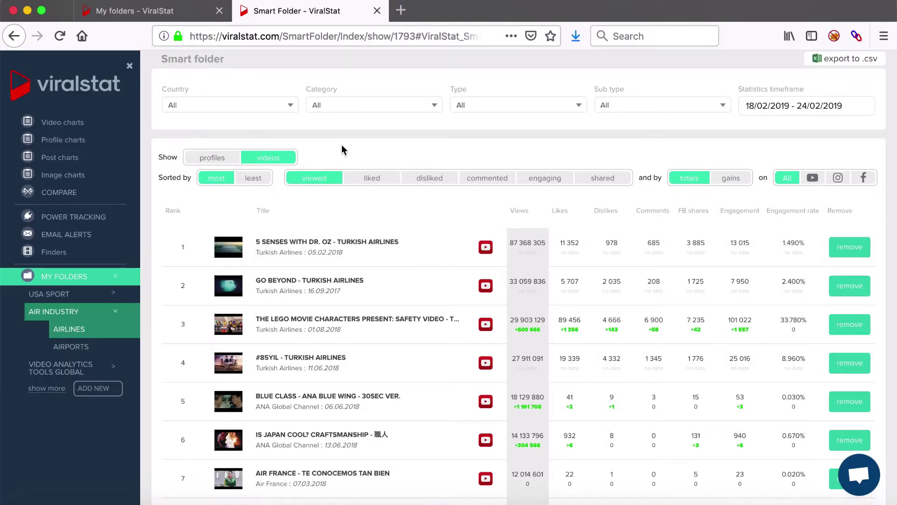
Back on profiles, rank by comment gains over the default 22/02–28/02/2019 timeframe.
click(214, 159)
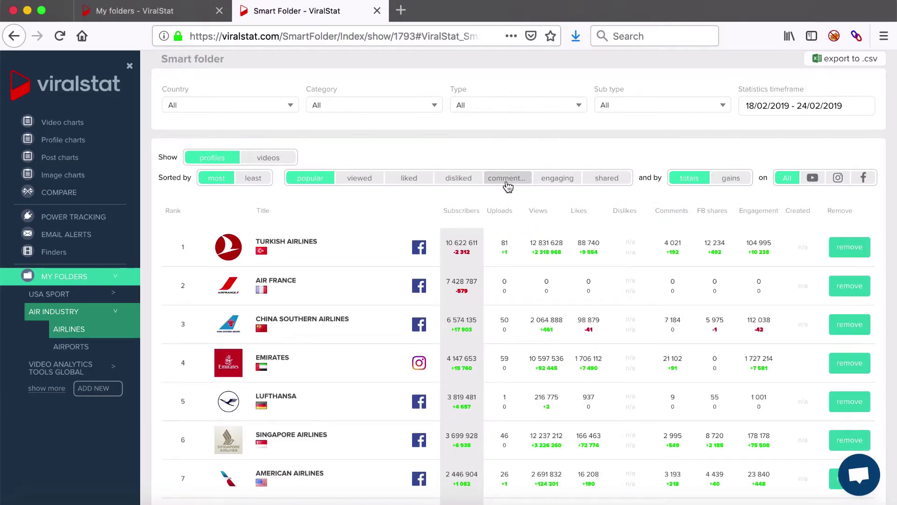
click(508, 187)
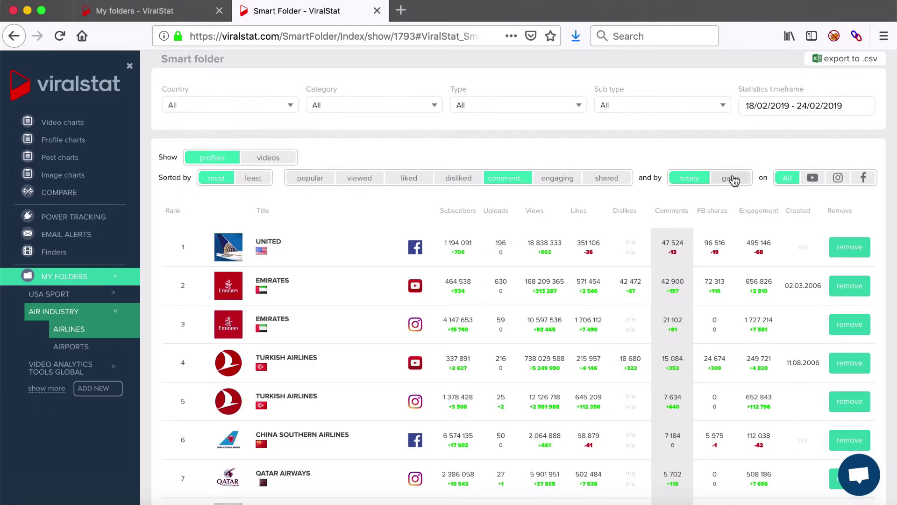
click(732, 180)
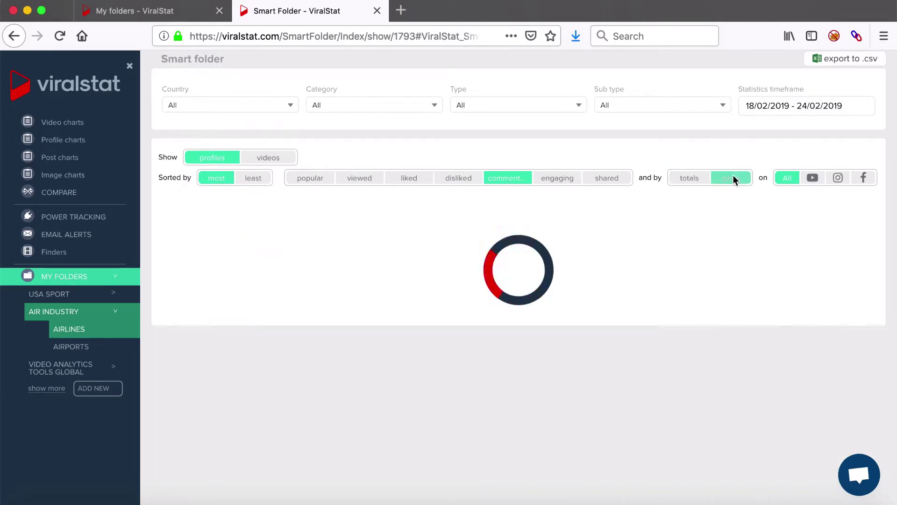
click(781, 106)
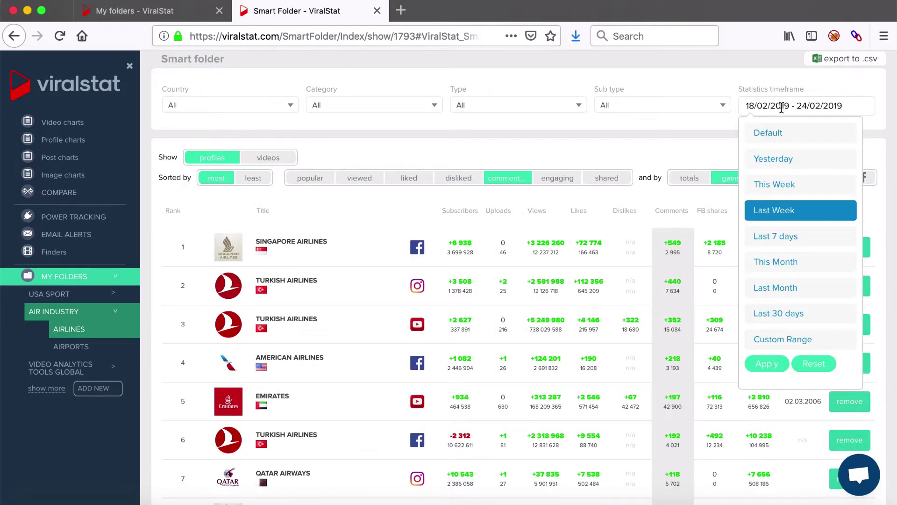
click(773, 132)
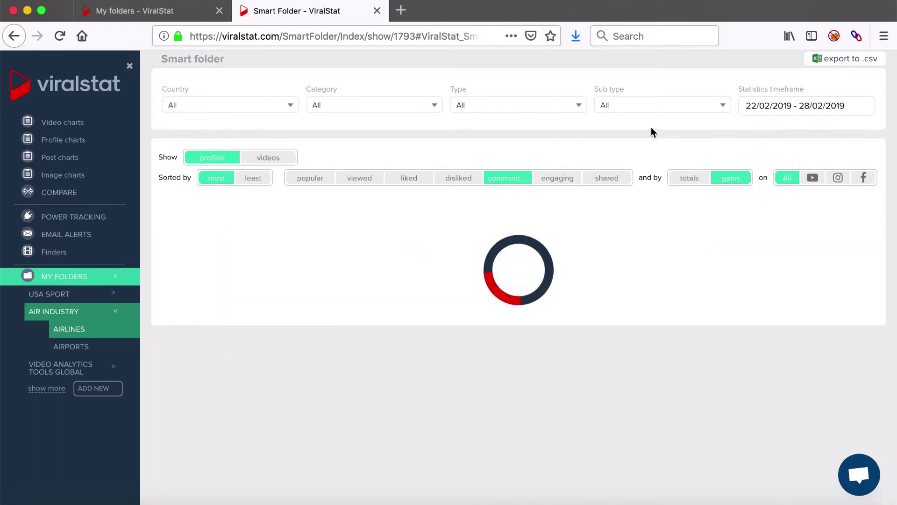
scroll(666, 233, down, 3)
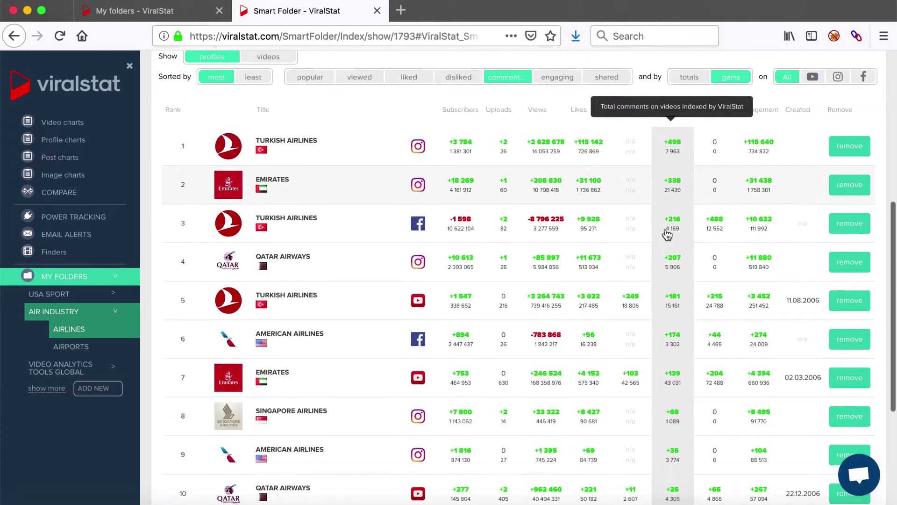
scroll(667, 235, down, 3)
scroll(667, 235, up, 3)
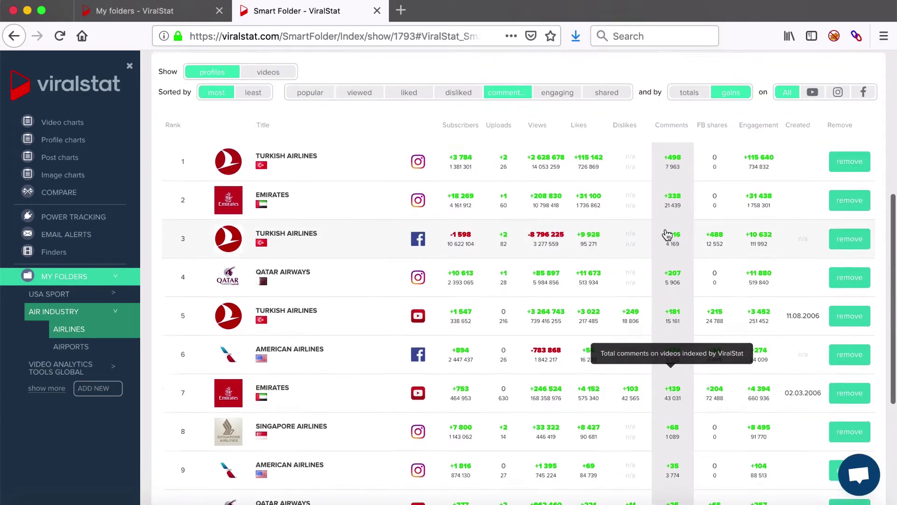
scroll(667, 234, up, 3)
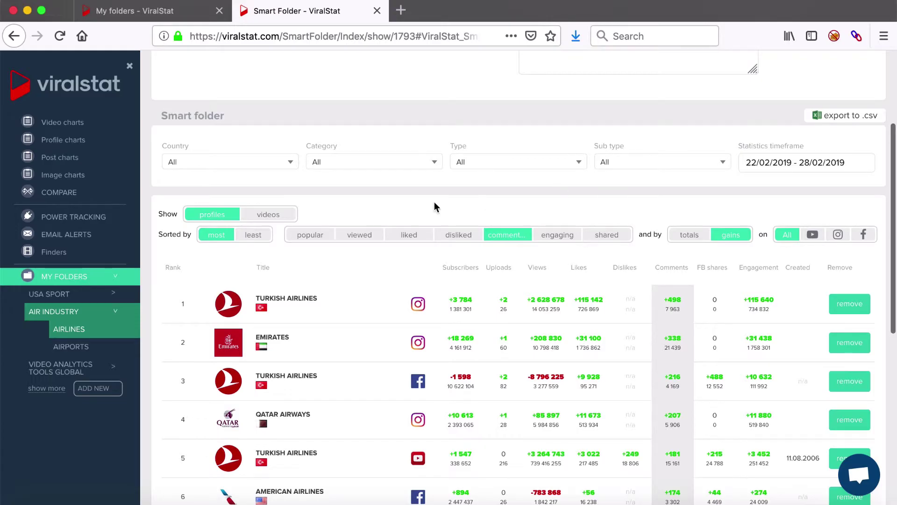
click(316, 236)
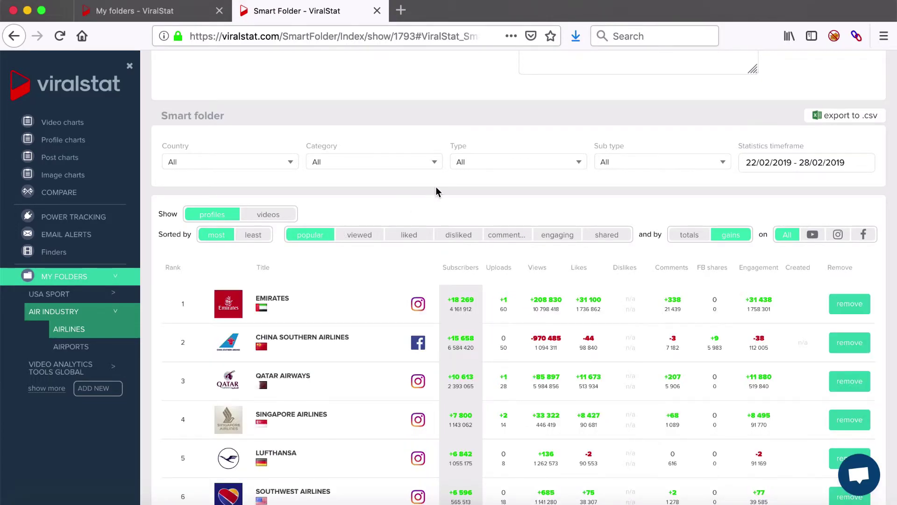
scroll(463, 280, down, 5)
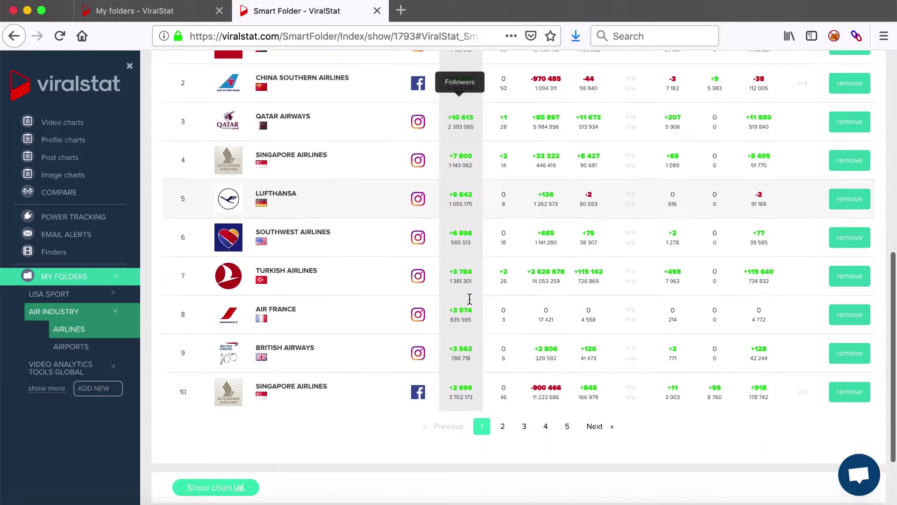
scroll(469, 299, up, 3)
scroll(470, 302, down, 4)
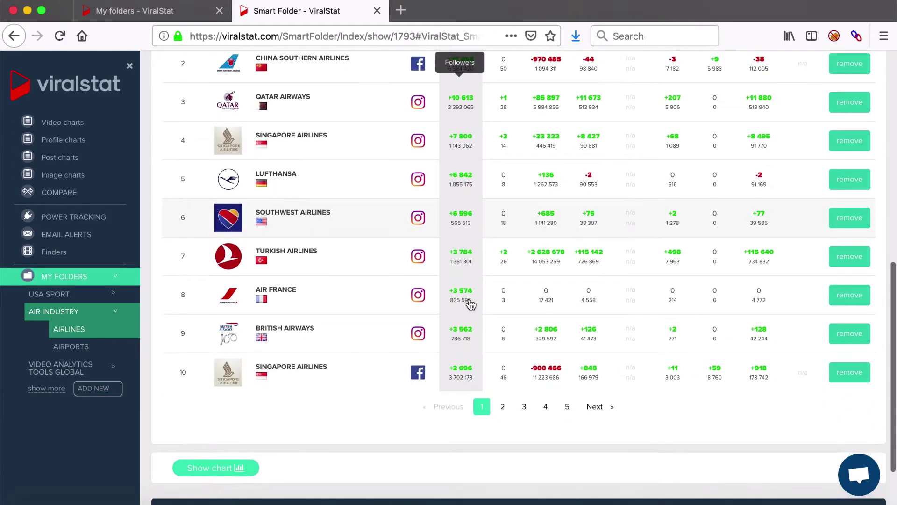
scroll(470, 304, down, 2)
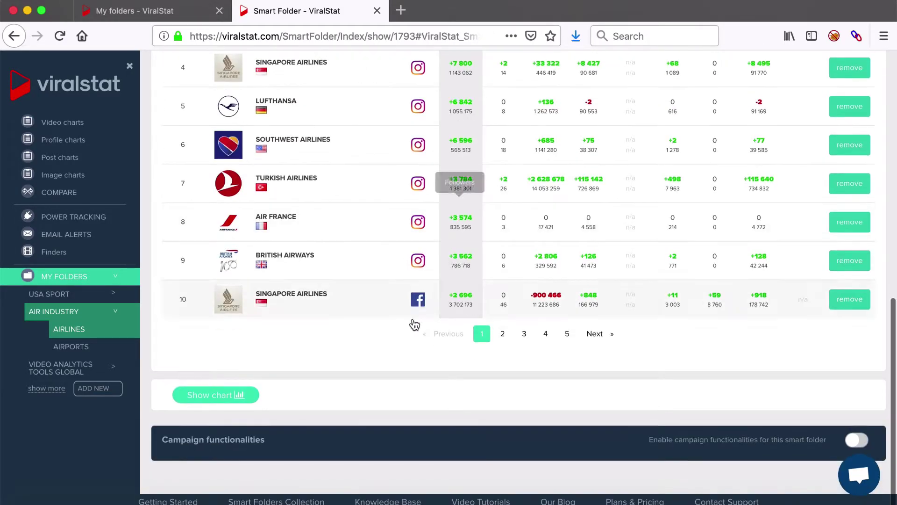
click(226, 396)
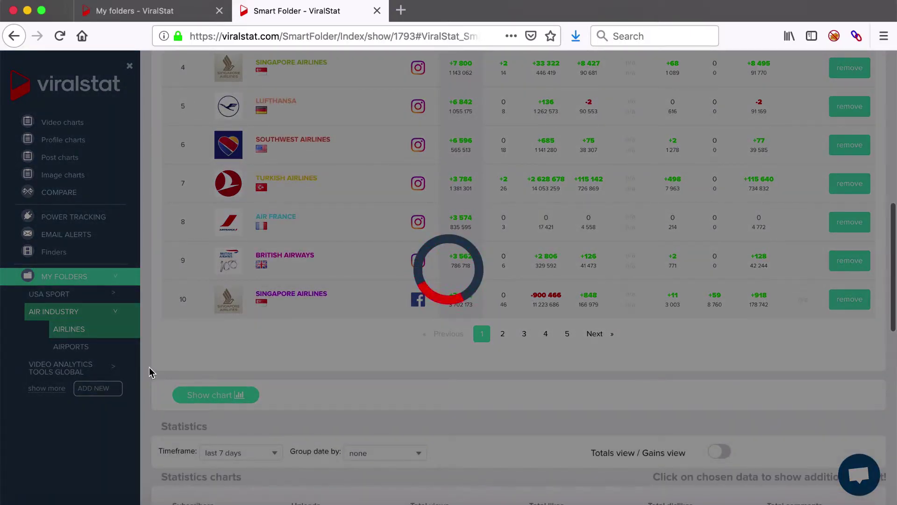
scroll(149, 367, up, 4)
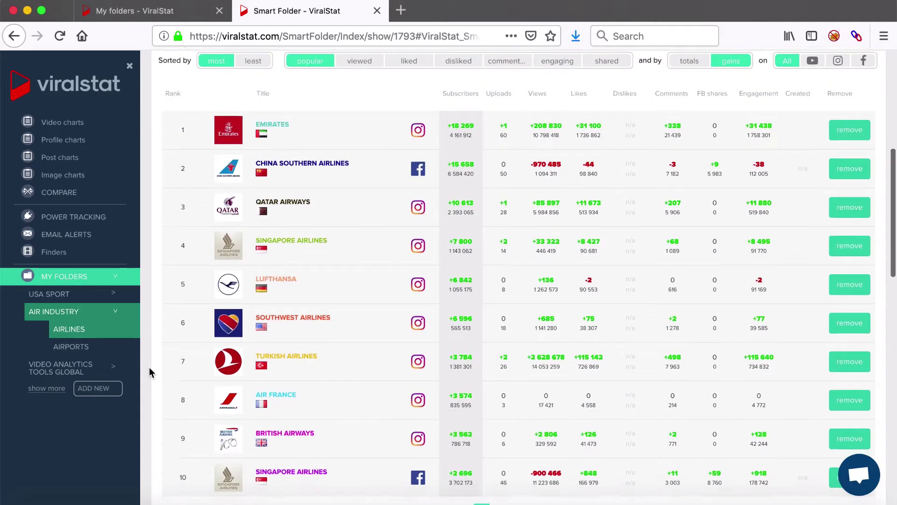
scroll(150, 368, down, 10)
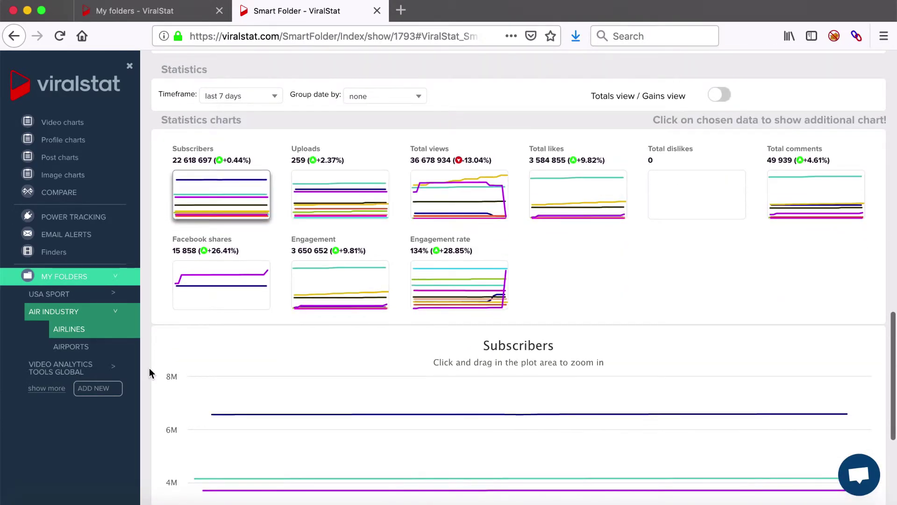
scroll(149, 373, up, 8)
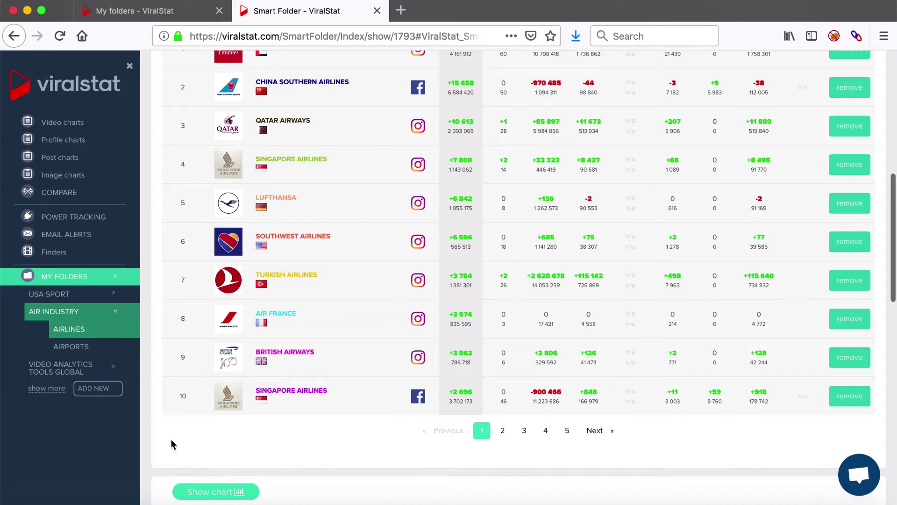
Review the Statistics timeframe and date grouping options, keeping the timeframe at 'last 7 days'.
scroll(162, 434, down, 9)
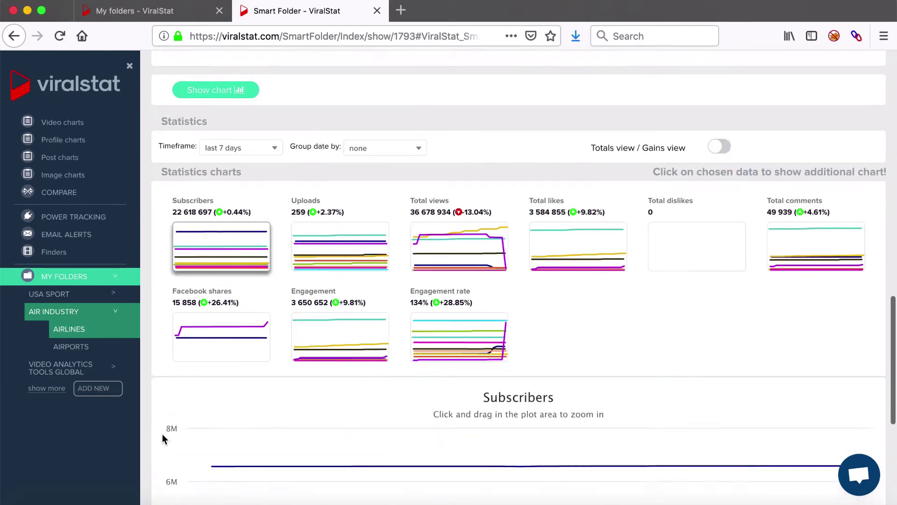
scroll(163, 437, down, 1)
click(248, 136)
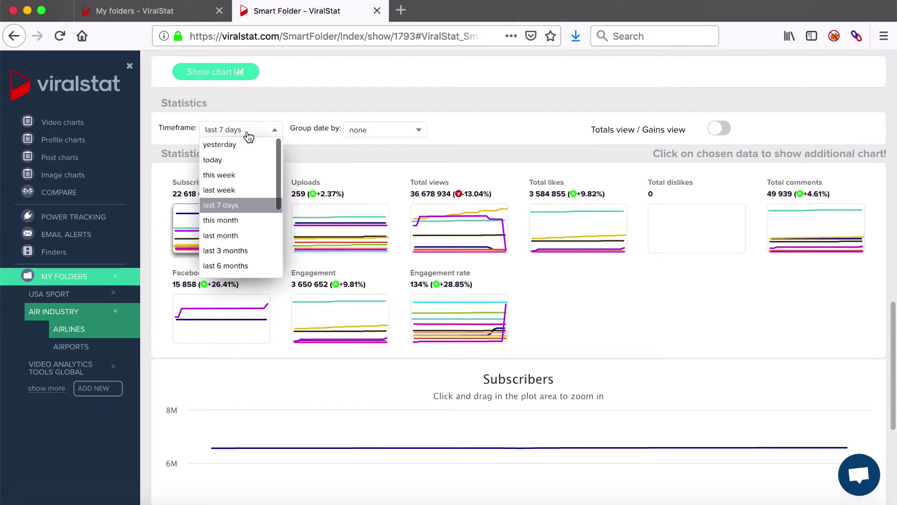
click(373, 136)
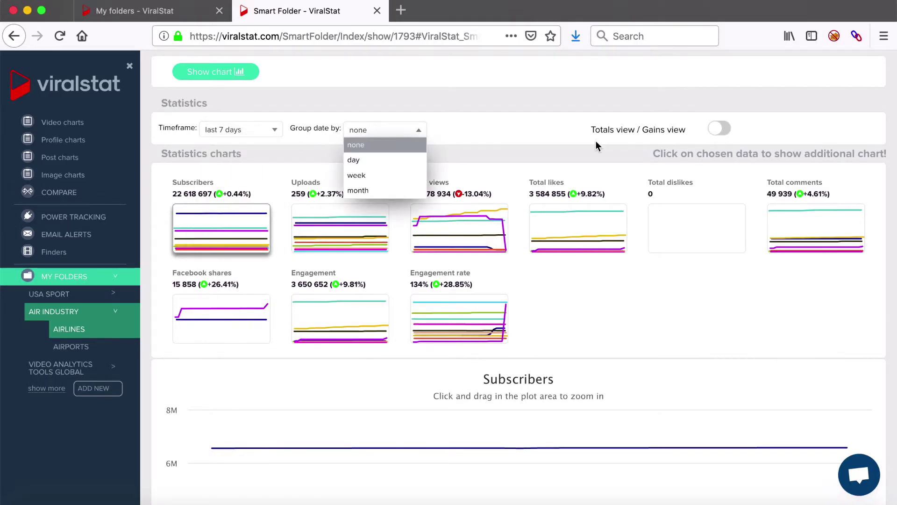
click(530, 129)
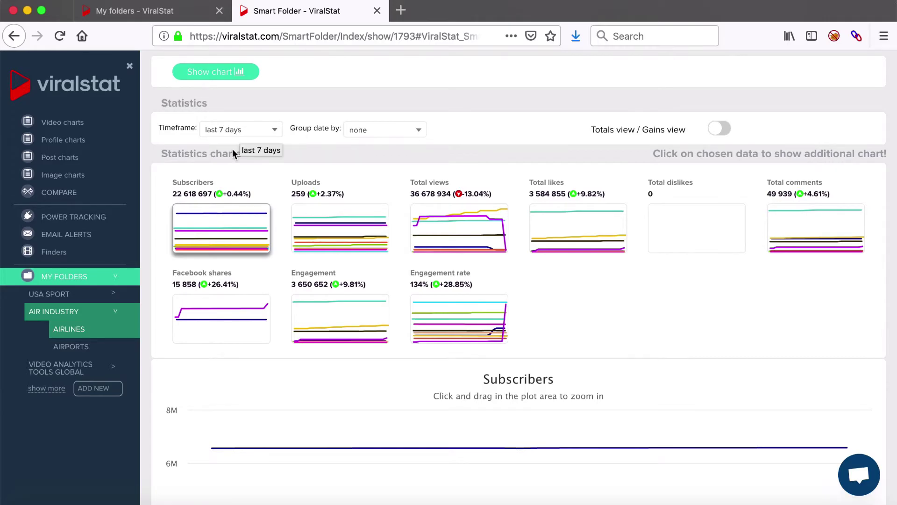
mouse_move(218, 194)
scroll(257, 254, down, 3)
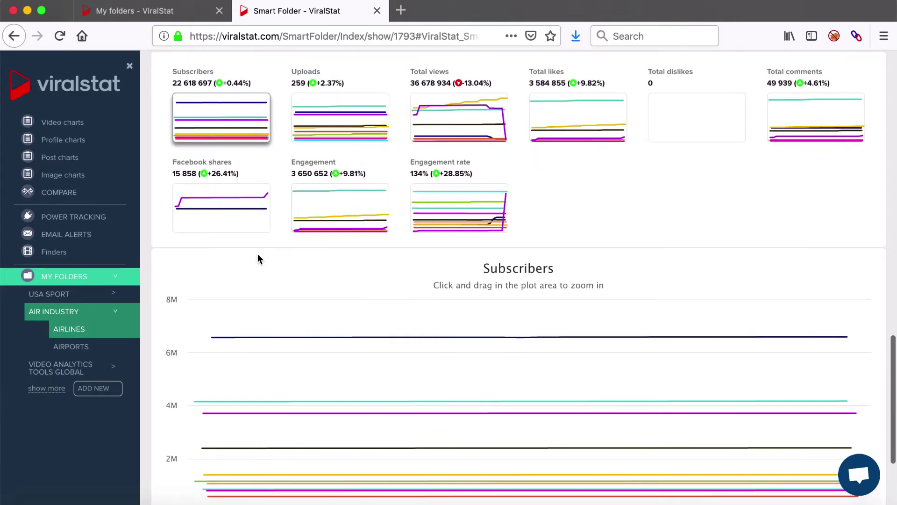
scroll(257, 253, up, 3)
click(240, 123)
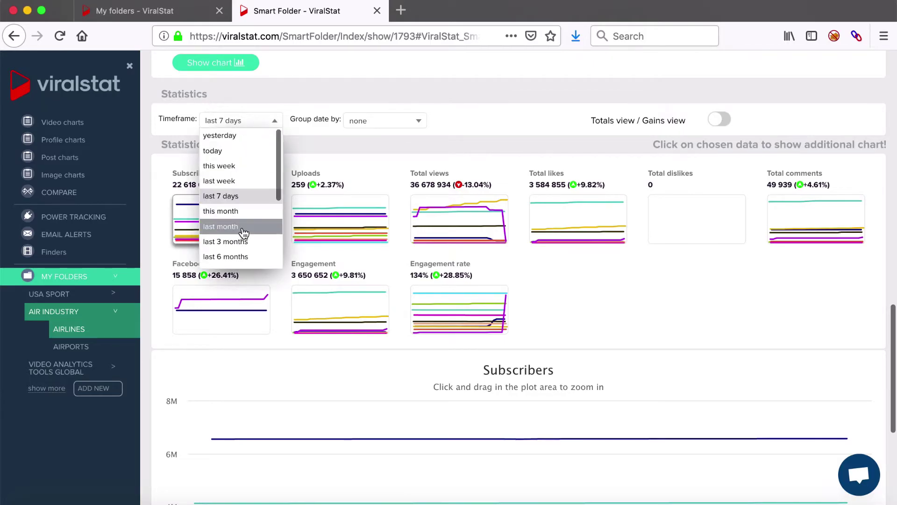
scroll(242, 232, down, 3)
scroll(241, 232, up, 3)
click(330, 138)
Group the statistics dates by day, showing 22 618 697 subscribers (+0.39%).
click(381, 121)
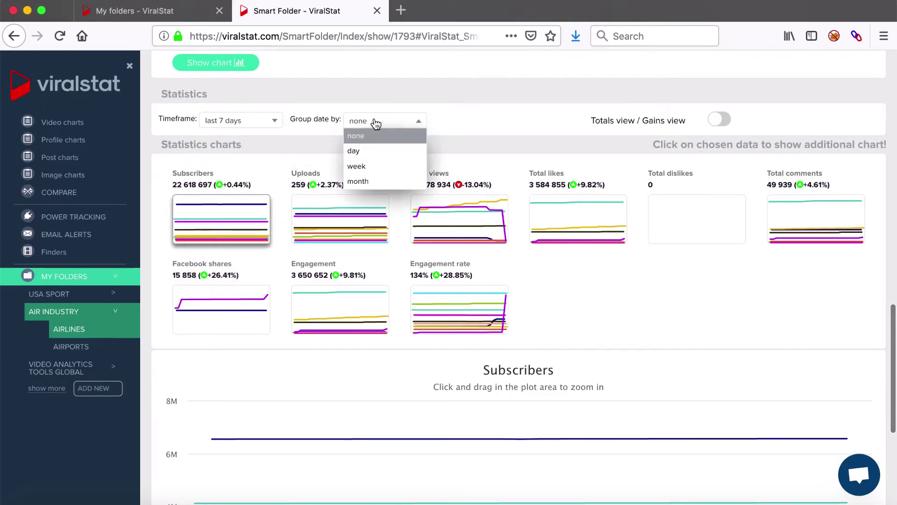
click(383, 152)
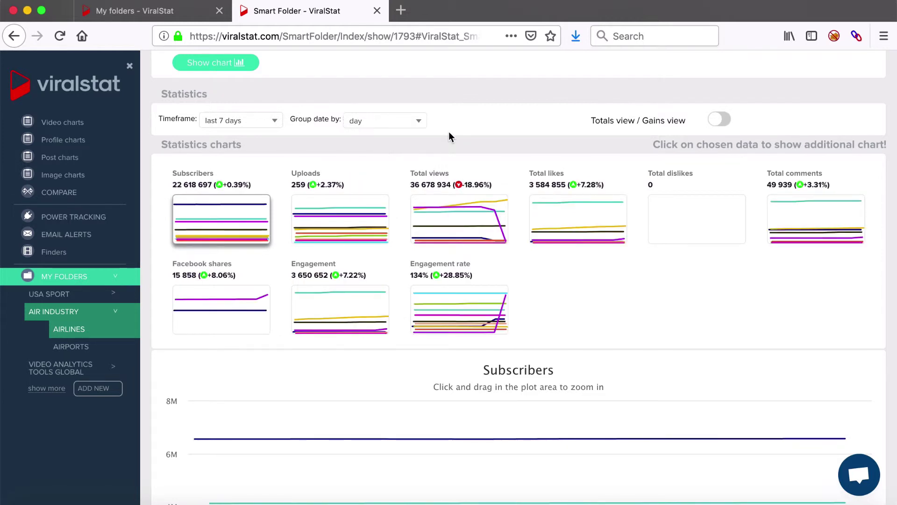
scroll(448, 131, down, 5)
mouse_move(484, 276)
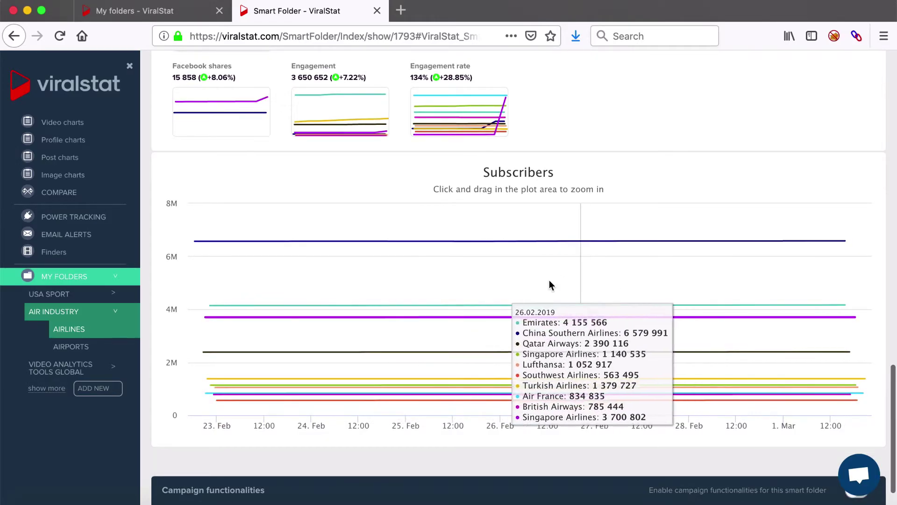
scroll(549, 285, up, 5)
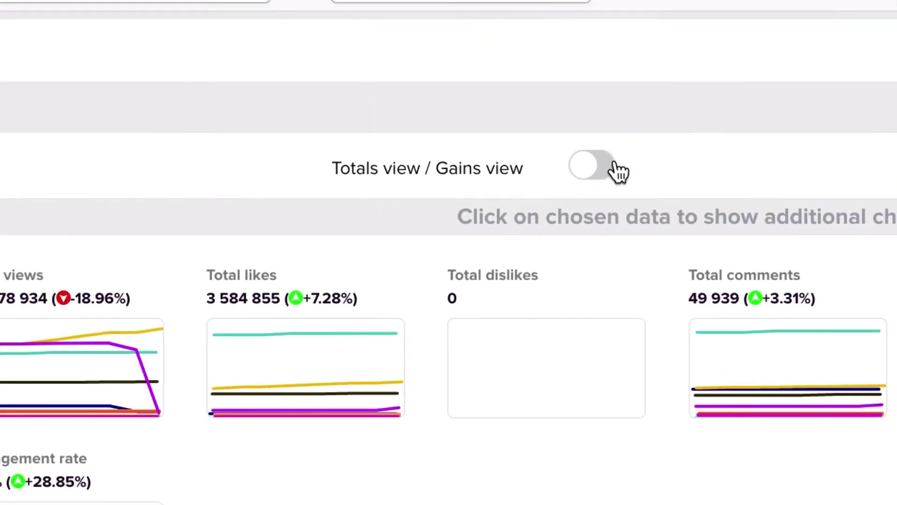
Switch the Airlines statistics from Totals view to Gains view.
click(707, 132)
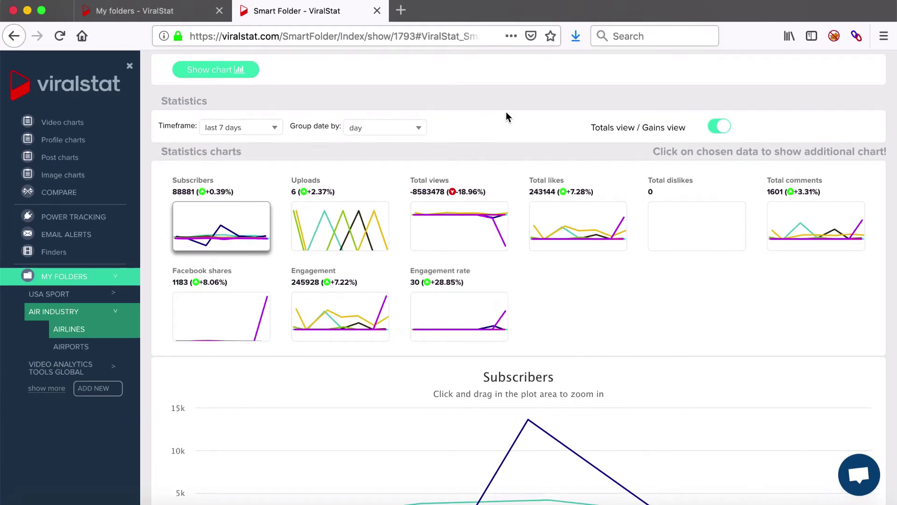
scroll(506, 117, down, 2)
scroll(506, 115, up, 1)
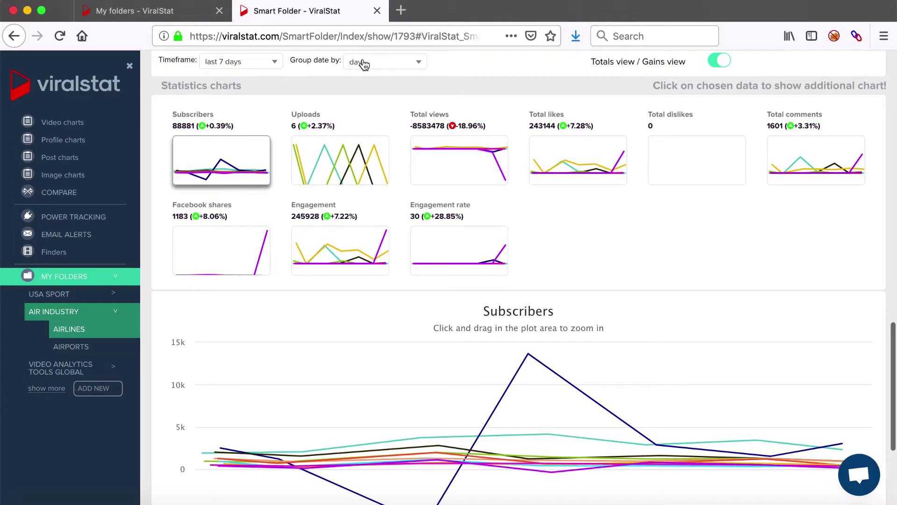
Keep the date grouping on 'day' and review the Total likes gains chart for 24 Feb–1 Mar.
click(364, 64)
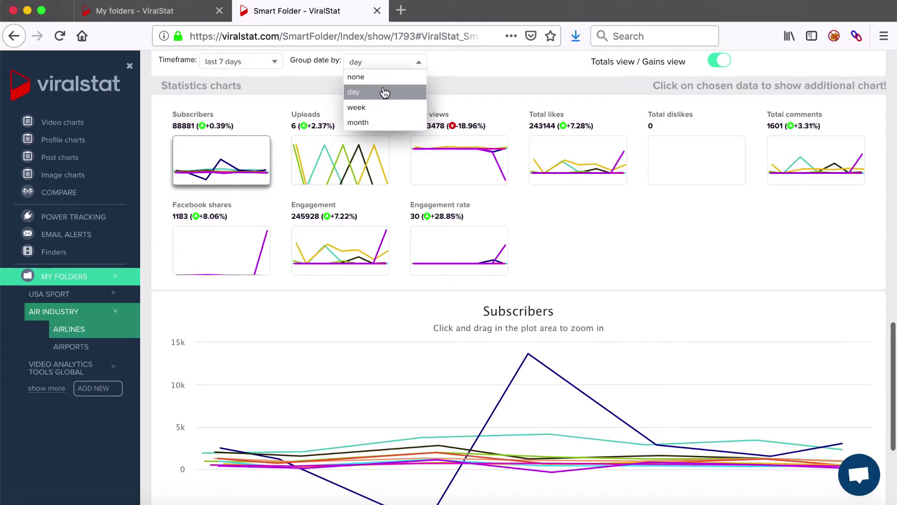
click(459, 89)
scroll(383, 99, down, 3)
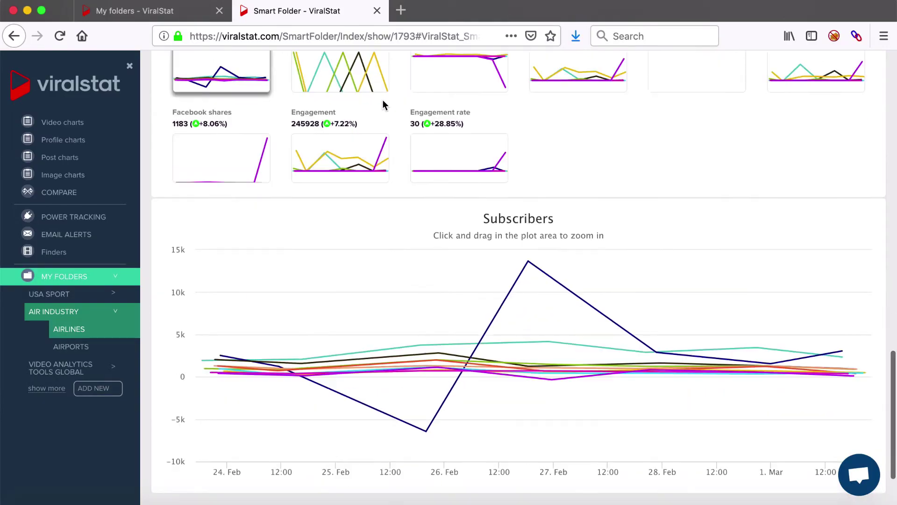
scroll(382, 99, up, 2)
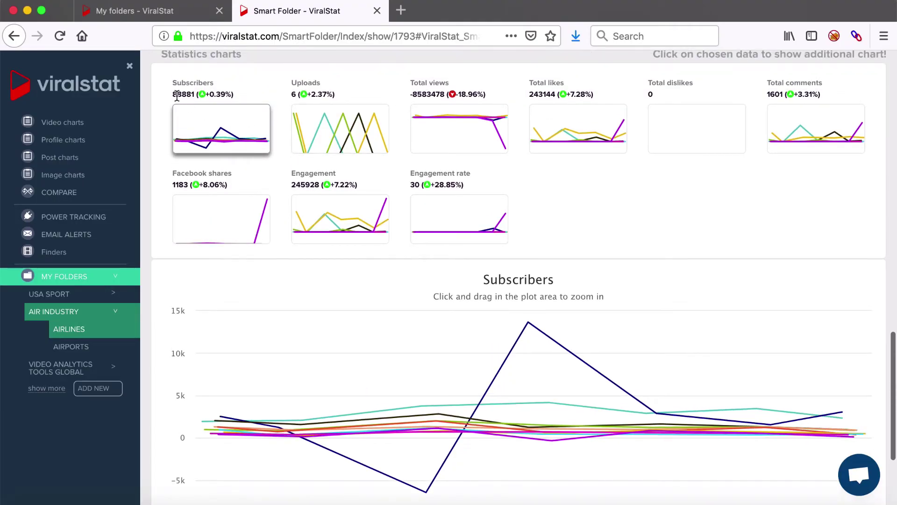
scroll(236, 92, up, 2)
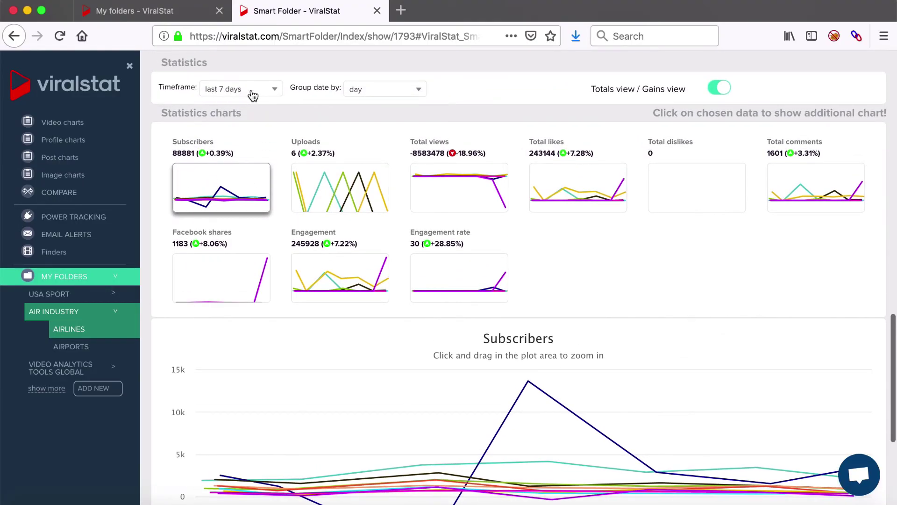
scroll(279, 154, up, 10)
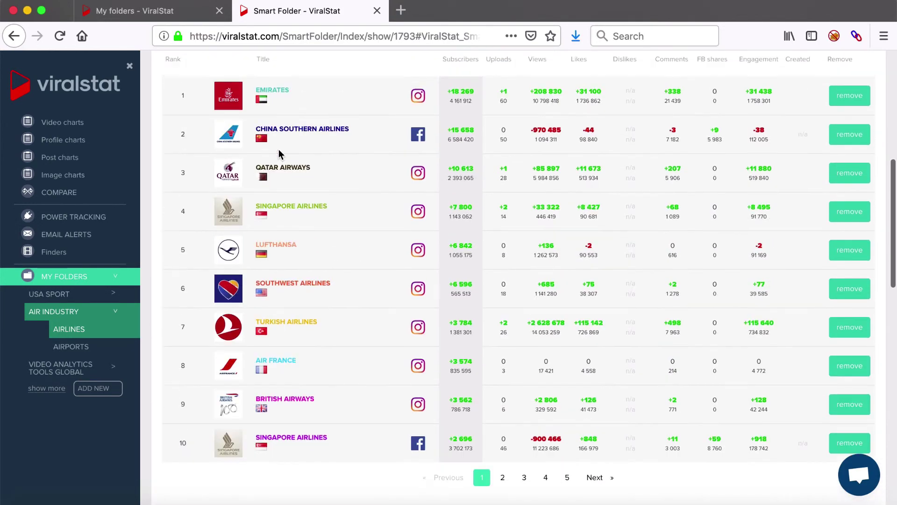
scroll(279, 154, down, 3)
scroll(279, 153, down, 10)
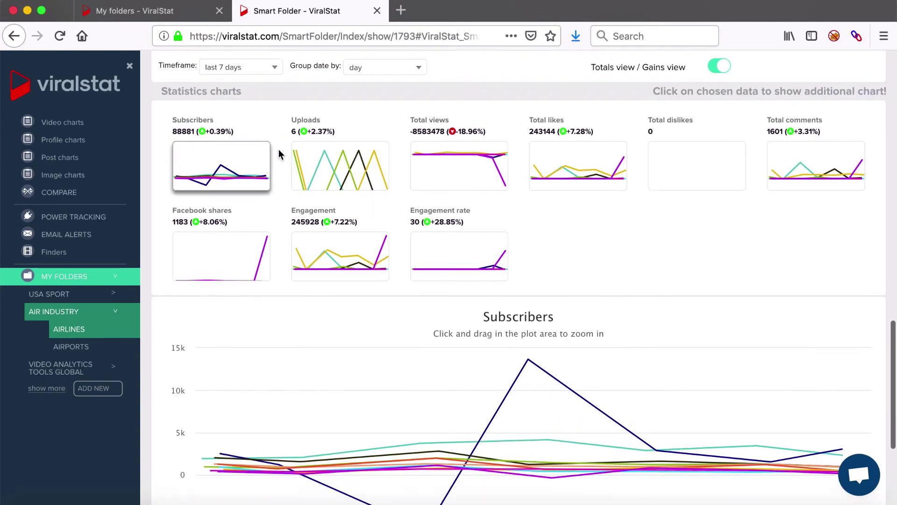
scroll(279, 155, up, 2)
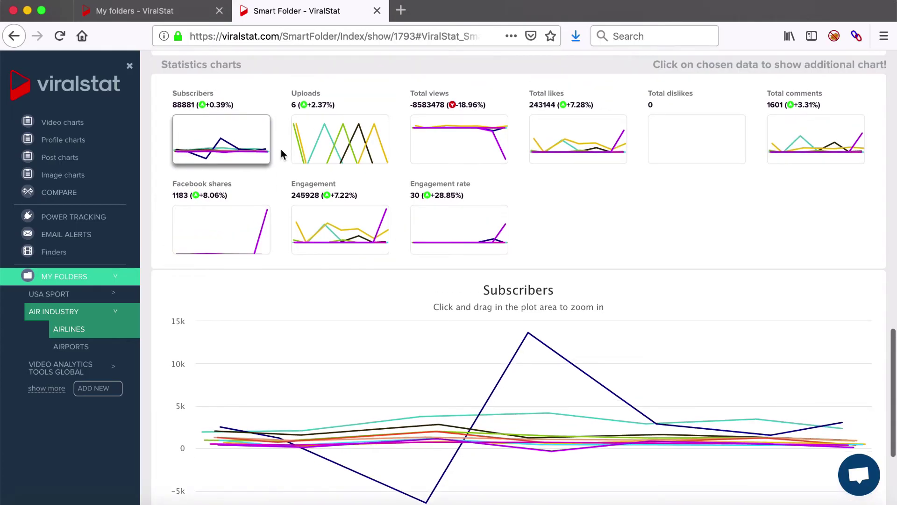
scroll(476, 138, up, 1)
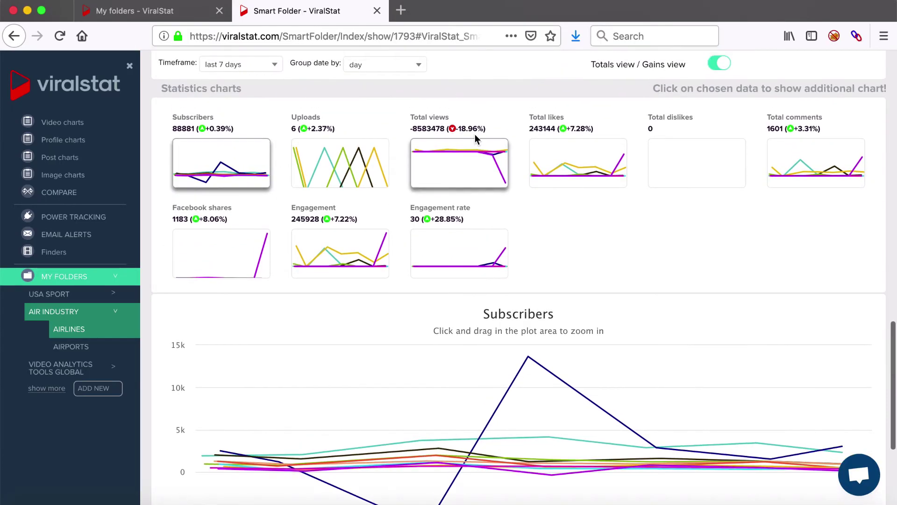
Show the Total likes gains chart in the large plot.
click(573, 177)
scroll(589, 263, down, 3)
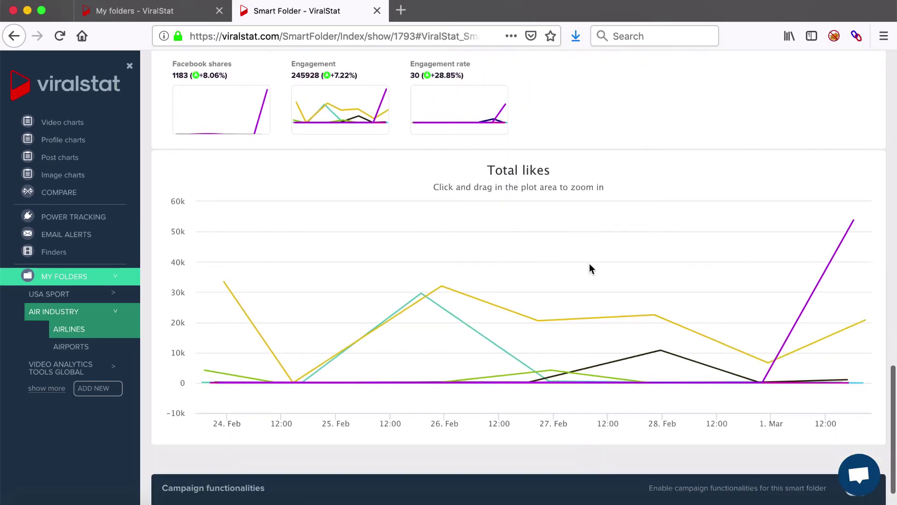
mouse_move(416, 315)
scroll(526, 329, up, 6)
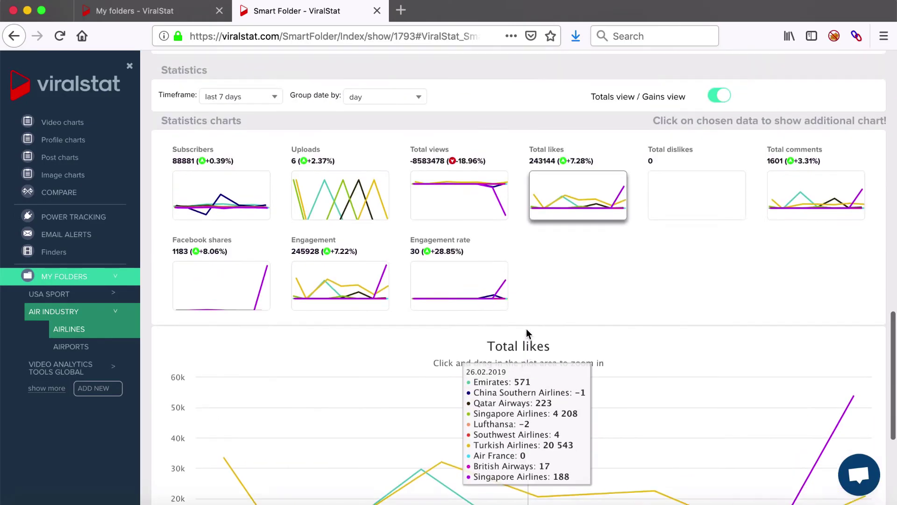
Show Subscribers gains, zoom into 24–26 Feb, then reset to the full range.
click(244, 204)
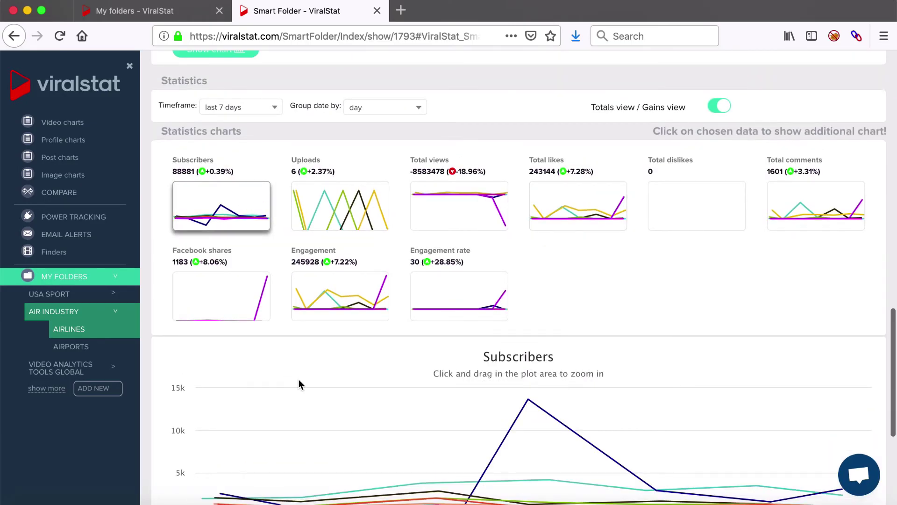
scroll(298, 380, down, 3)
mouse_move(309, 392)
drag(308, 391, 487, 387)
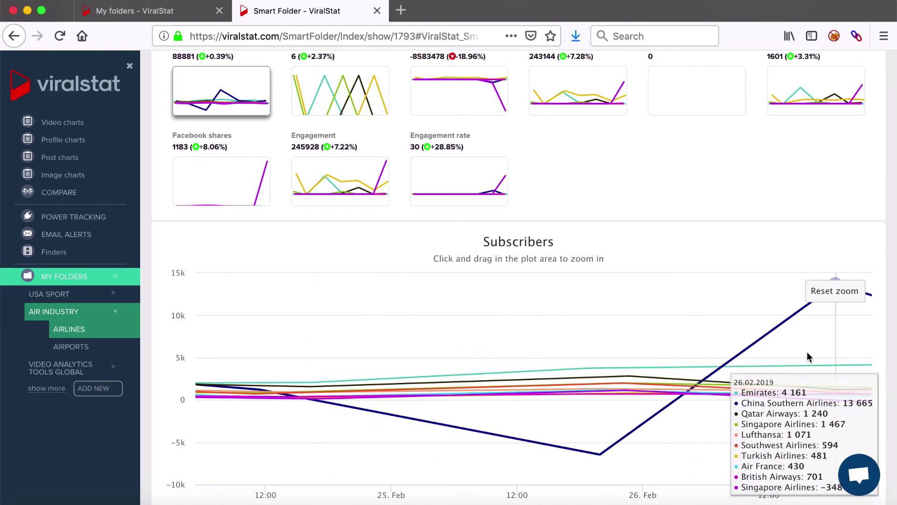
click(836, 292)
scroll(653, 267, down, 5)
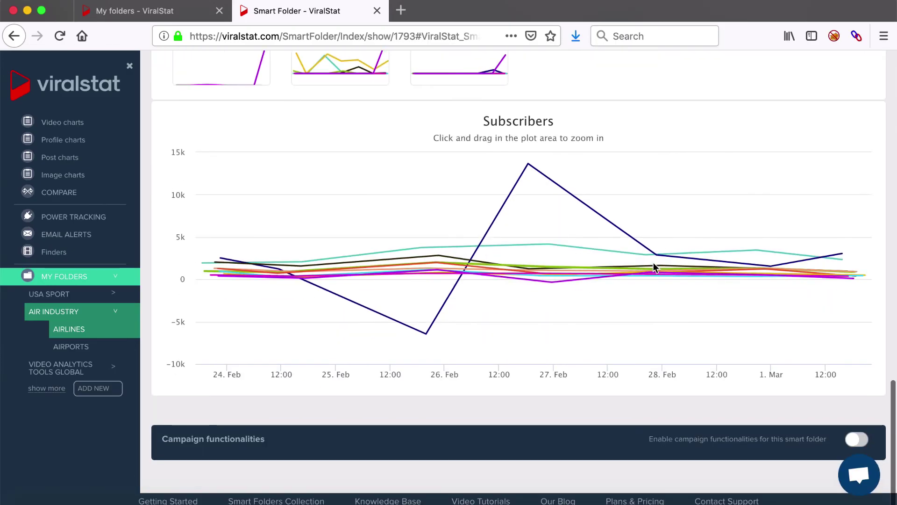
scroll(653, 267, up, 5)
scroll(652, 263, up, 3)
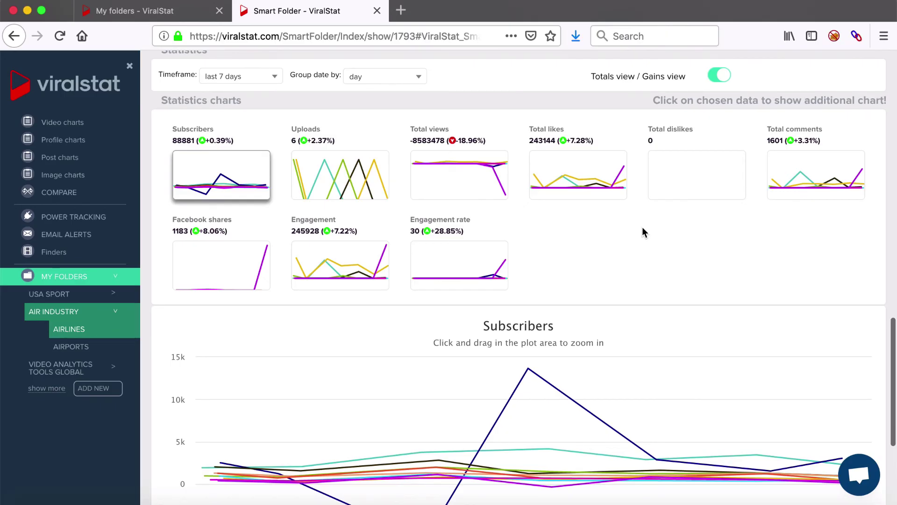
Export the AIRLINES folder's 22/02–28/02/2019 data as Smart_folder_20190222-20190228.csv and save it.
scroll(642, 227, up, 10)
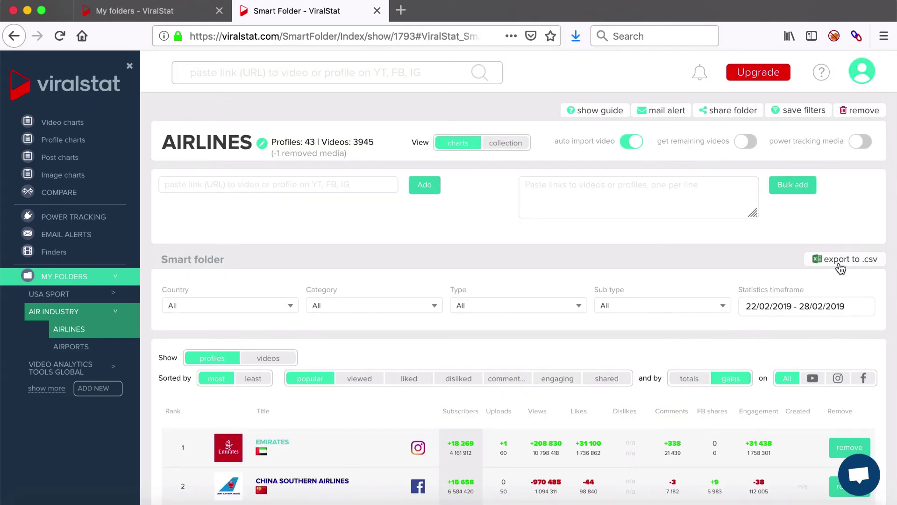
click(841, 263)
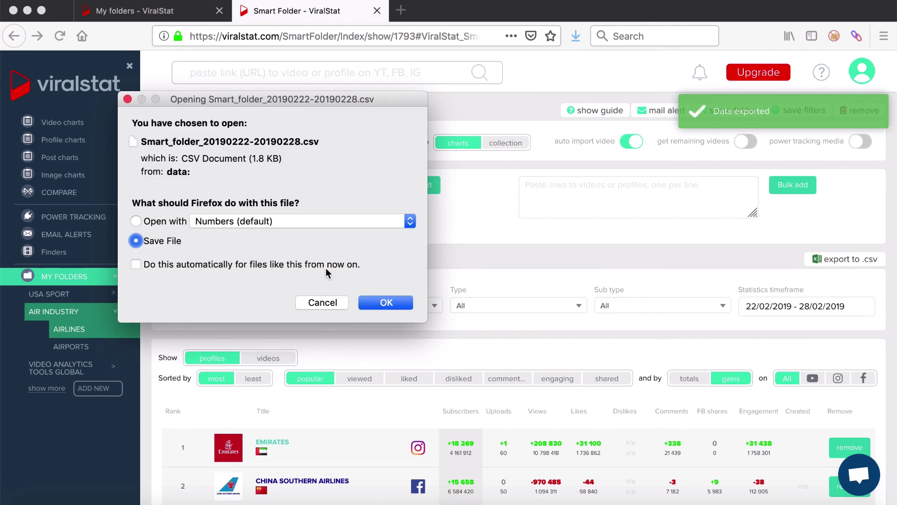
click(385, 302)
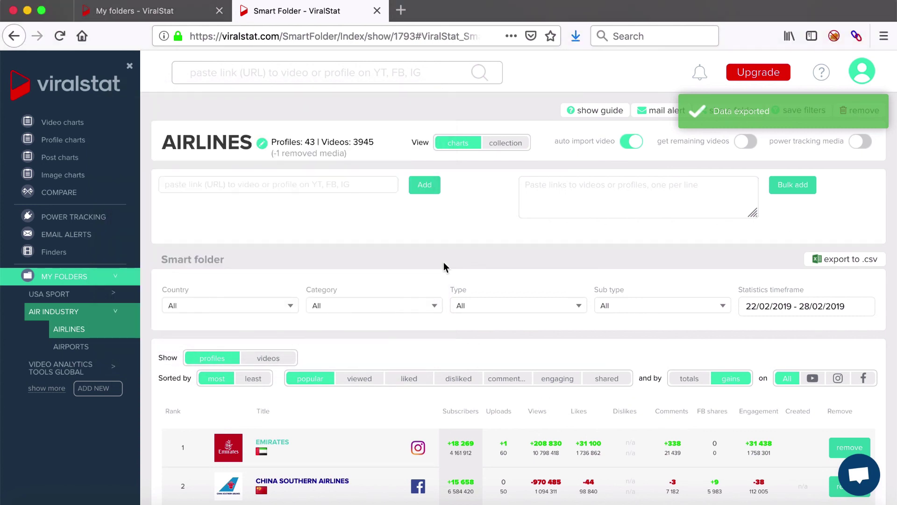